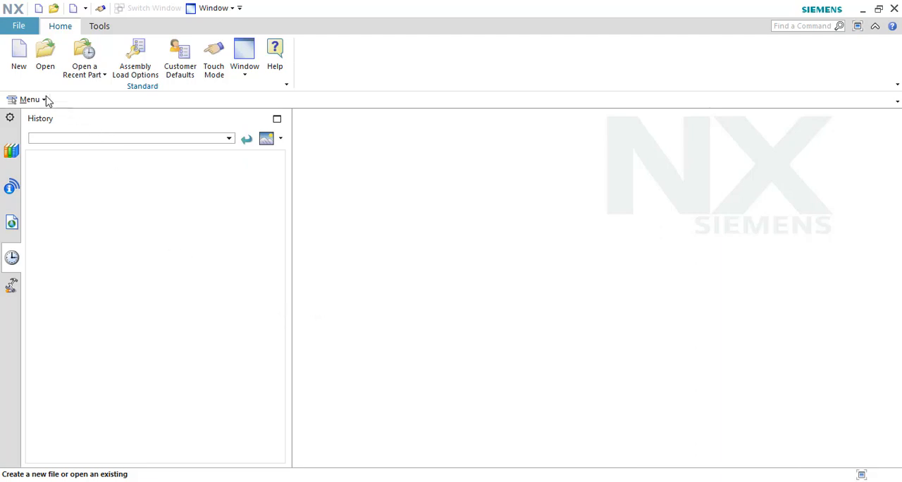
Step: Start a new file from the Assembly template in millimetres, stored in the TD folder on the Desktop
click(21, 65)
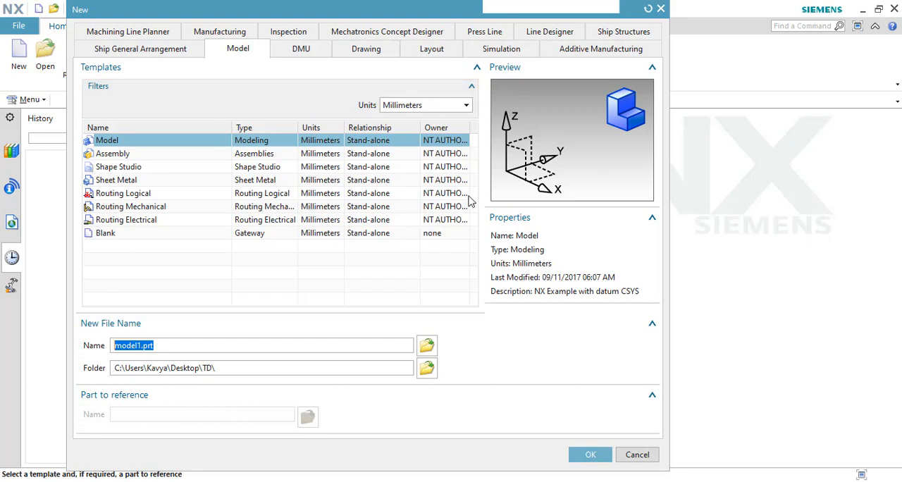
click(112, 155)
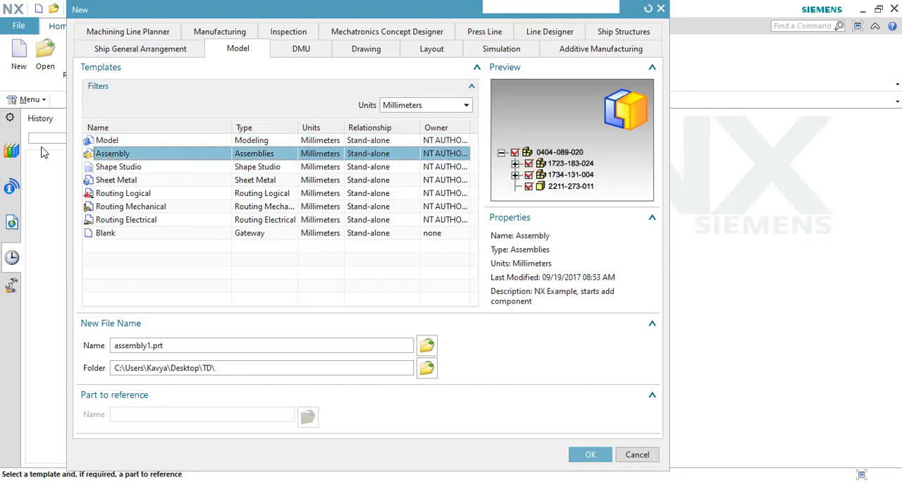
click(427, 367)
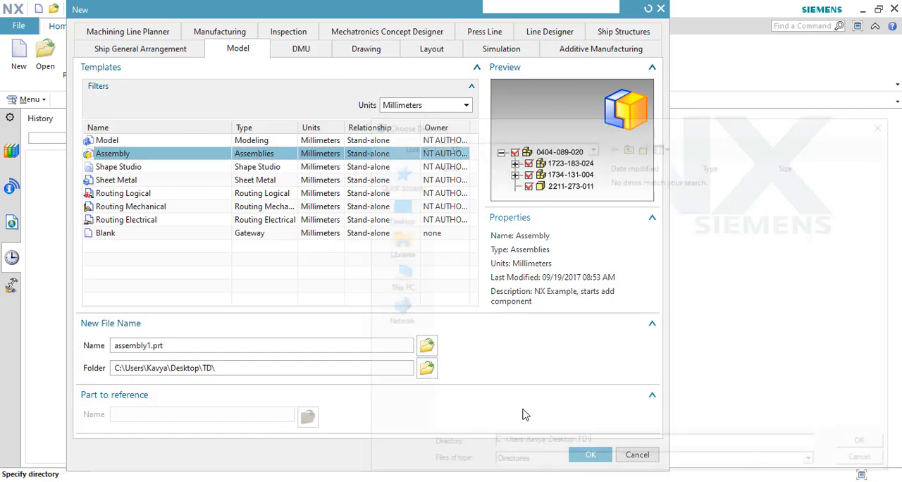
click(393, 210)
click(467, 248)
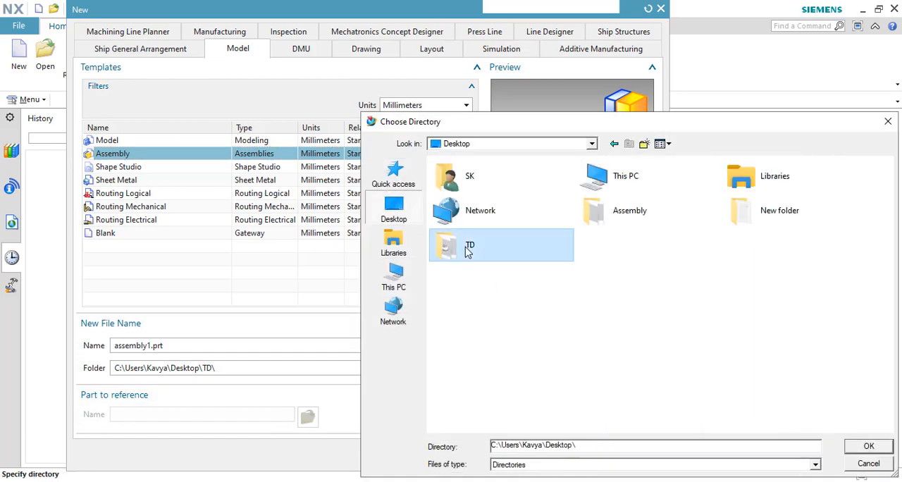
double_click(467, 251)
click(867, 446)
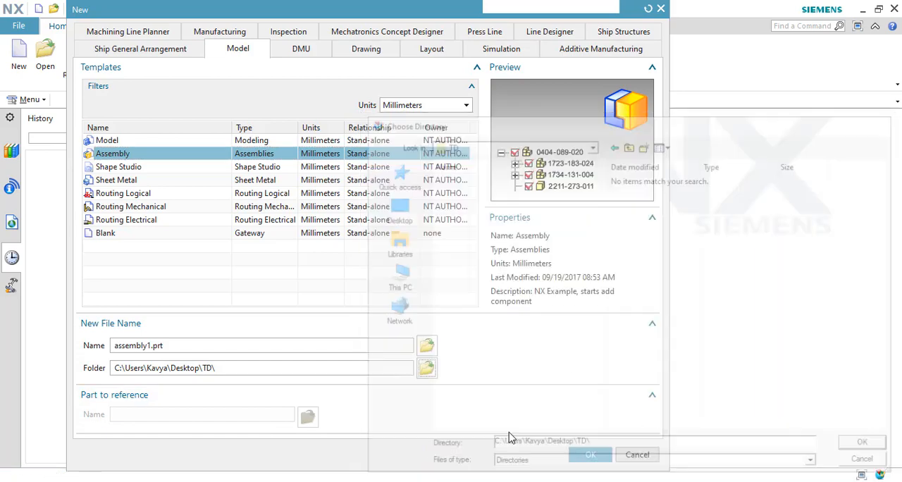
Step: Name the new assembly file Motor Assembly and create it
click(180, 345)
drag(169, 344, 20, 348)
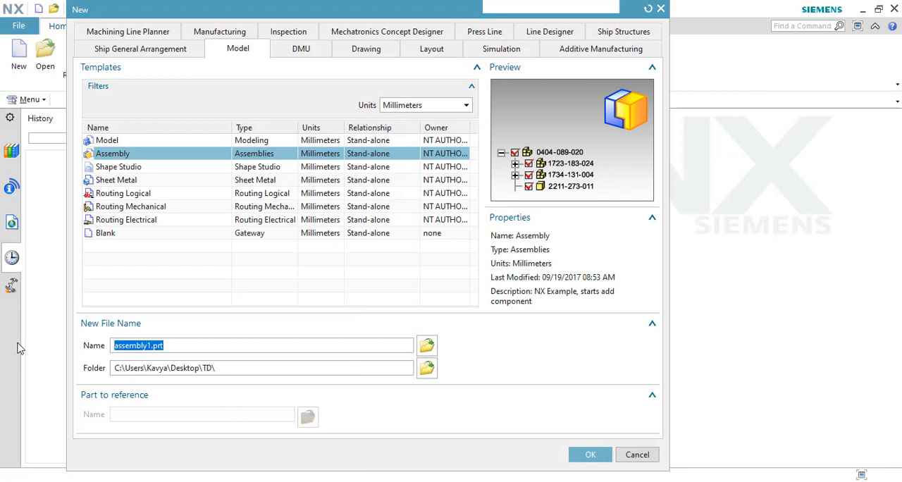
text(Motor A)
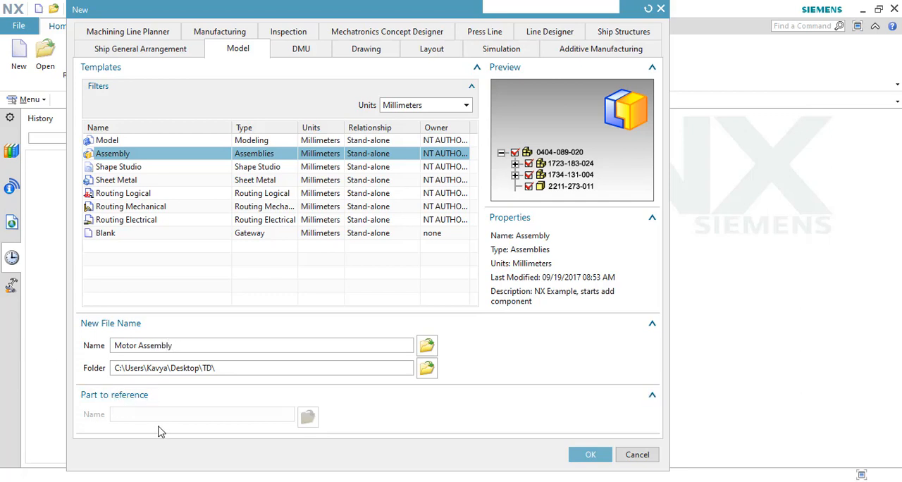
click(590, 454)
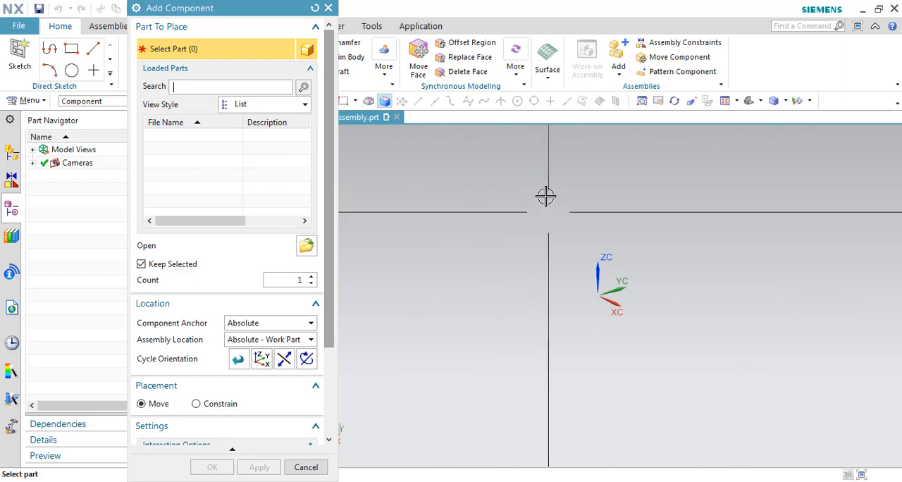
Step: Show the Assembly Navigator and load Body.prt from the Desktop's TD folder as the component to add
click(11, 156)
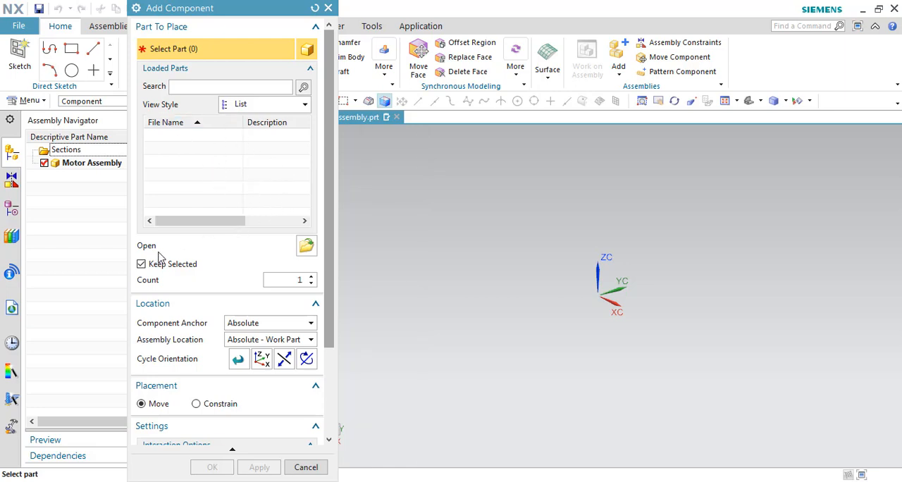
click(307, 246)
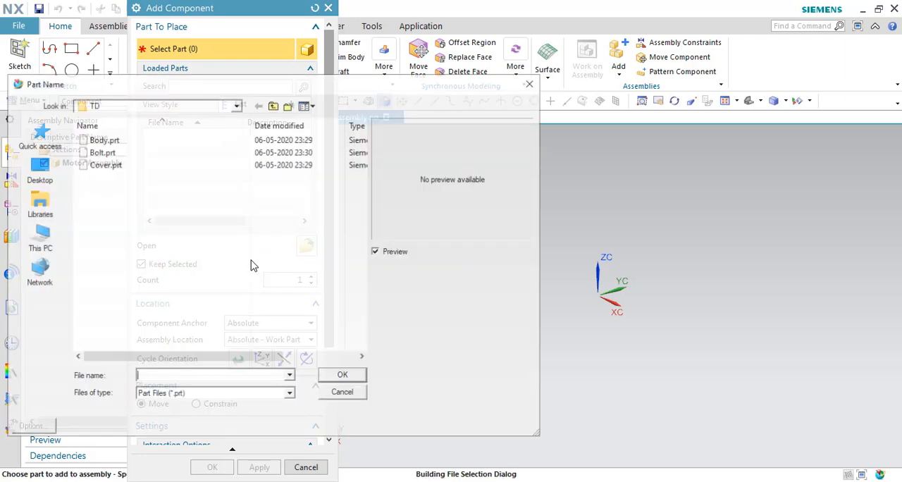
drag(208, 88, 363, 62)
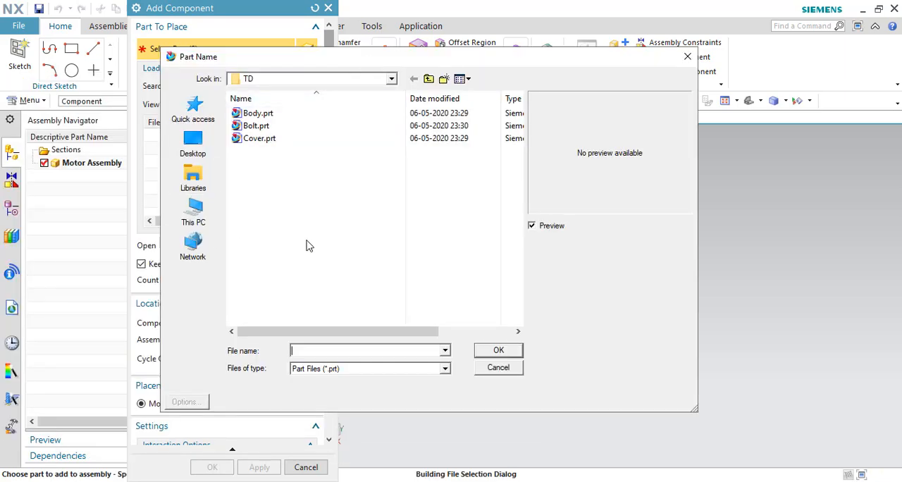
click(194, 146)
double_click(261, 215)
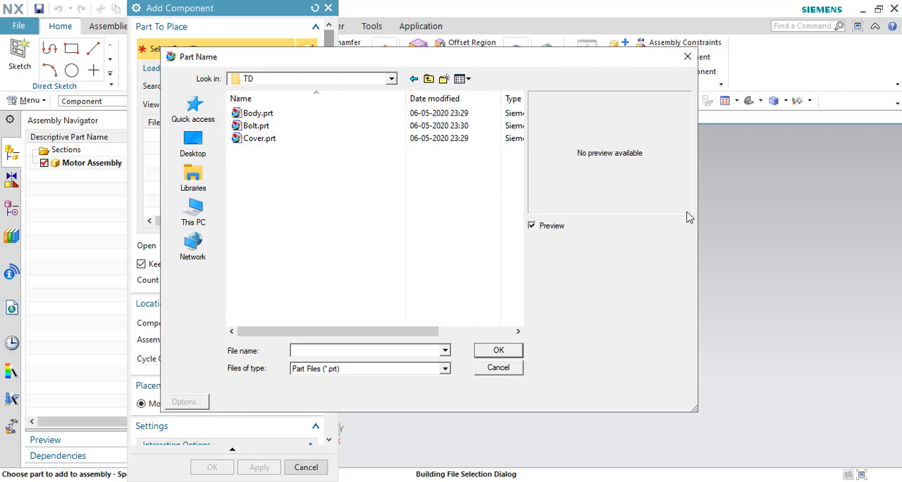
click(258, 116)
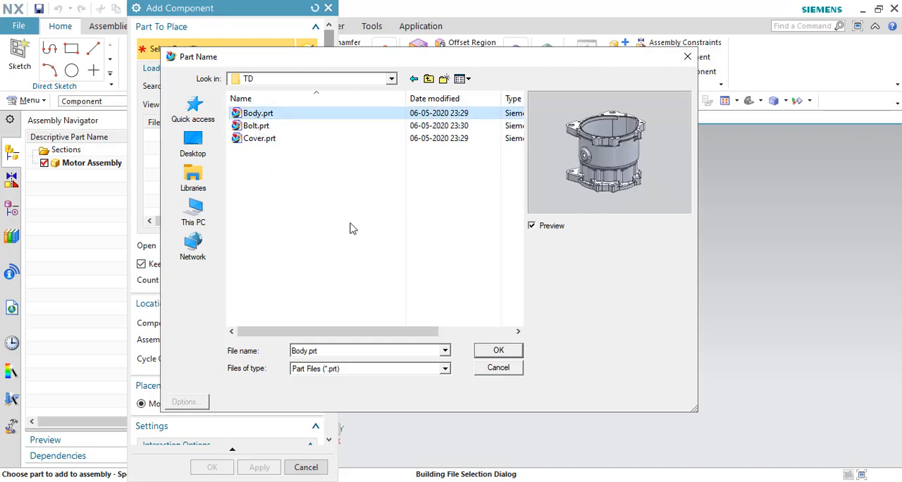
drag(350, 191, 212, 98)
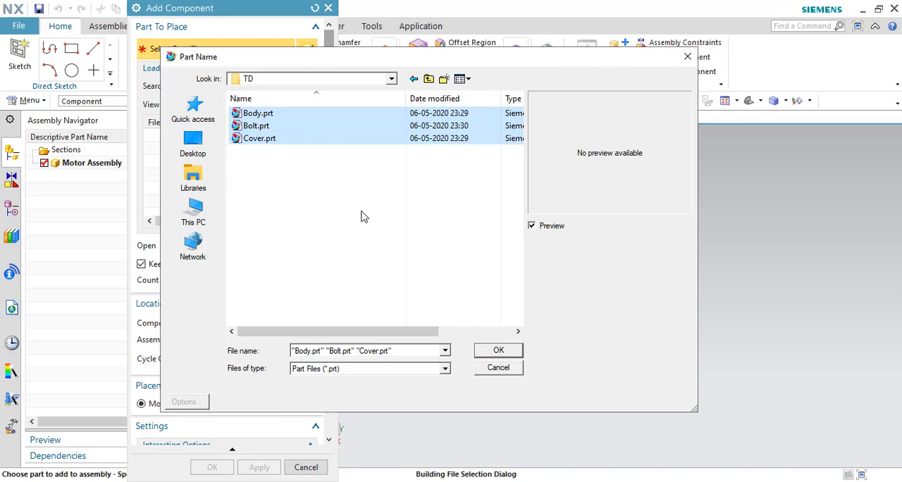
click(255, 114)
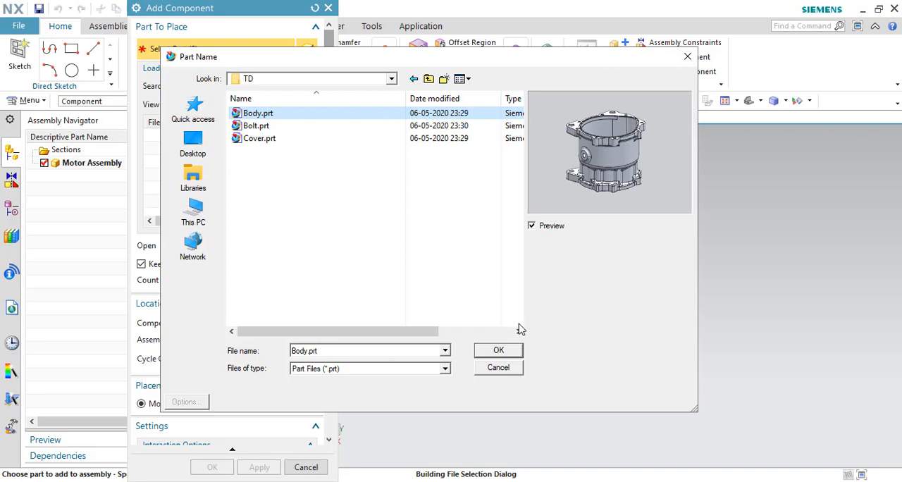
click(518, 352)
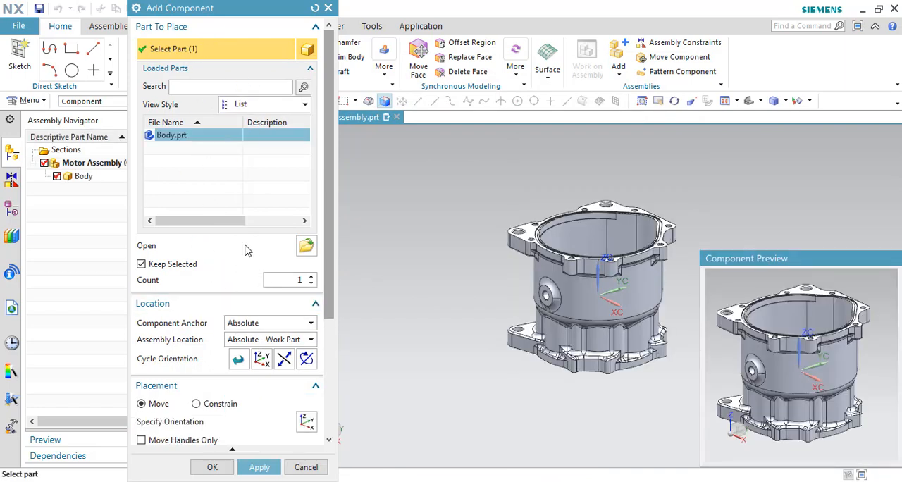
Step: Turn the component preview window off and back on in the interaction options
scroll(244, 250, down, 5)
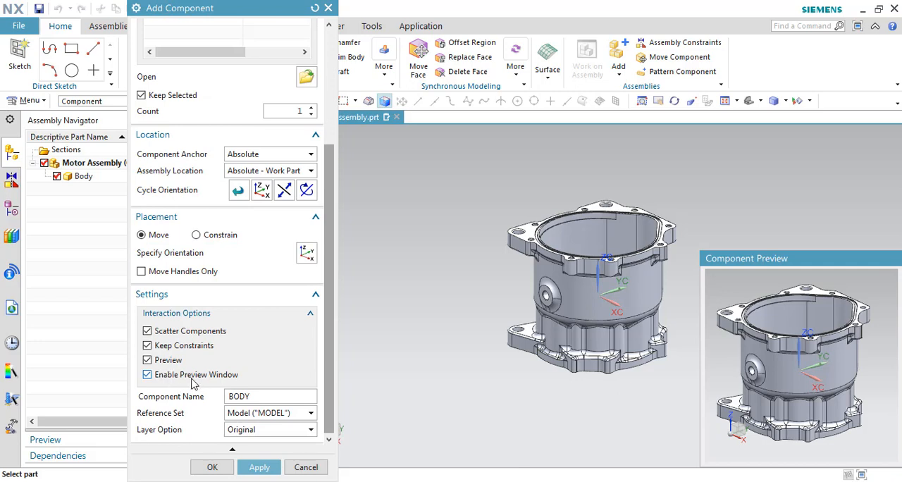
click(148, 375)
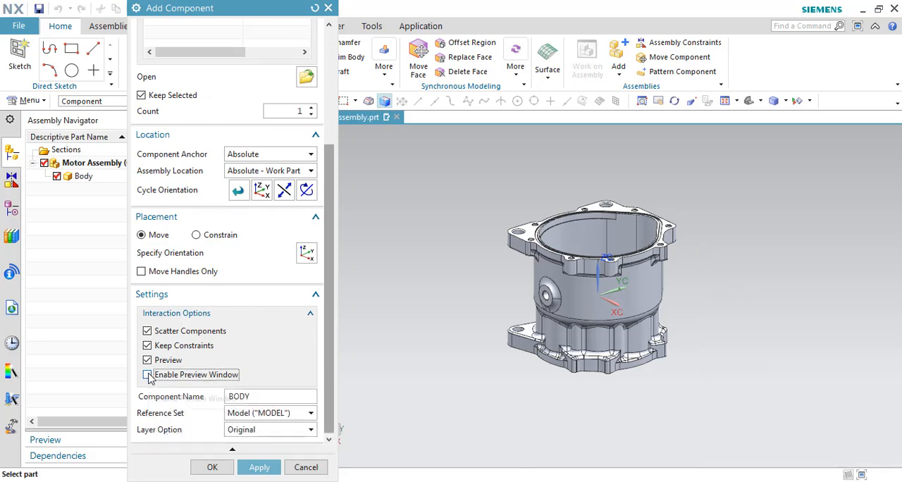
click(148, 376)
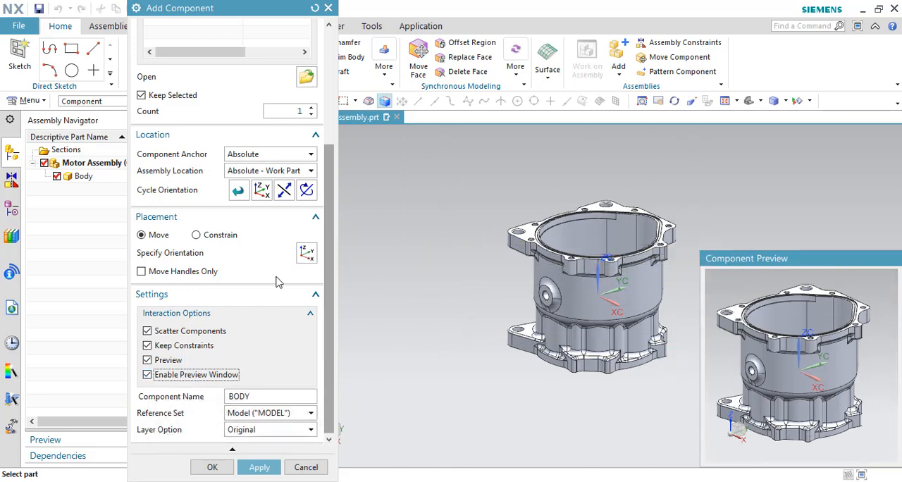
scroll(278, 280, up, 3)
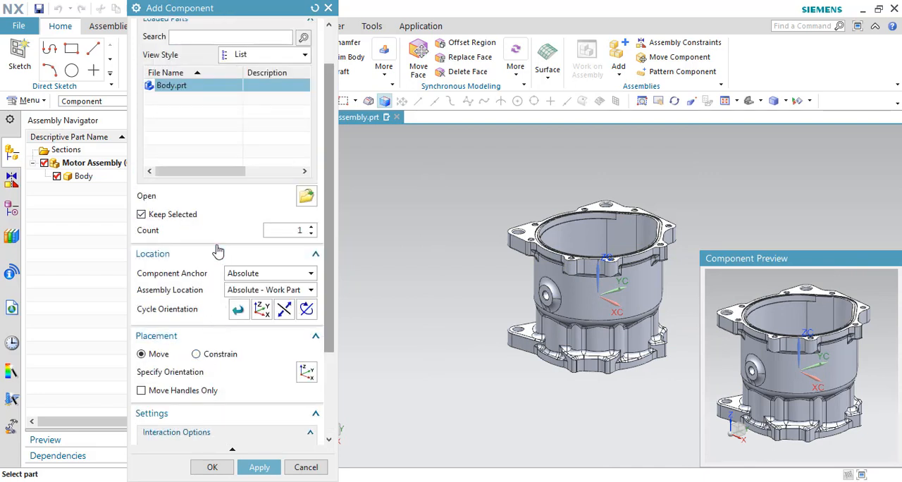
Step: Try a component count of 3 in an enlarged preview window, and return the count to 1 and the preview to a small size
scroll(219, 252, up, 1)
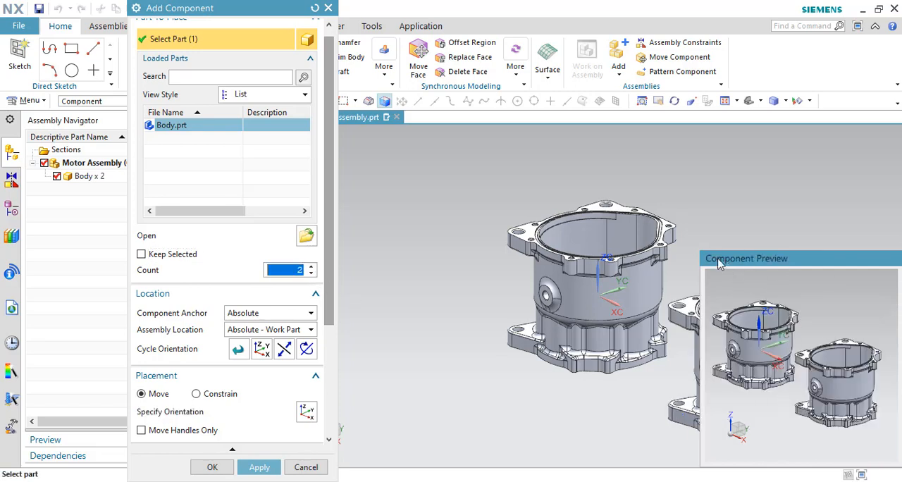
drag(700, 273, 457, 119)
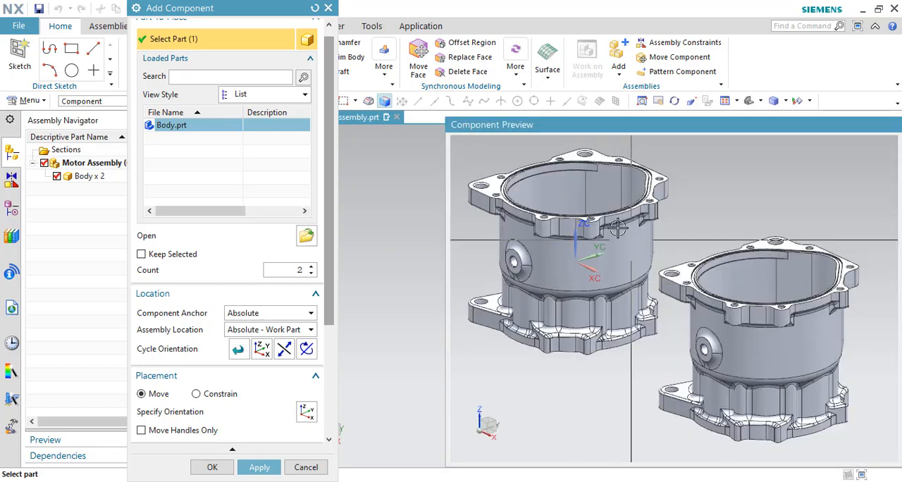
click(311, 268)
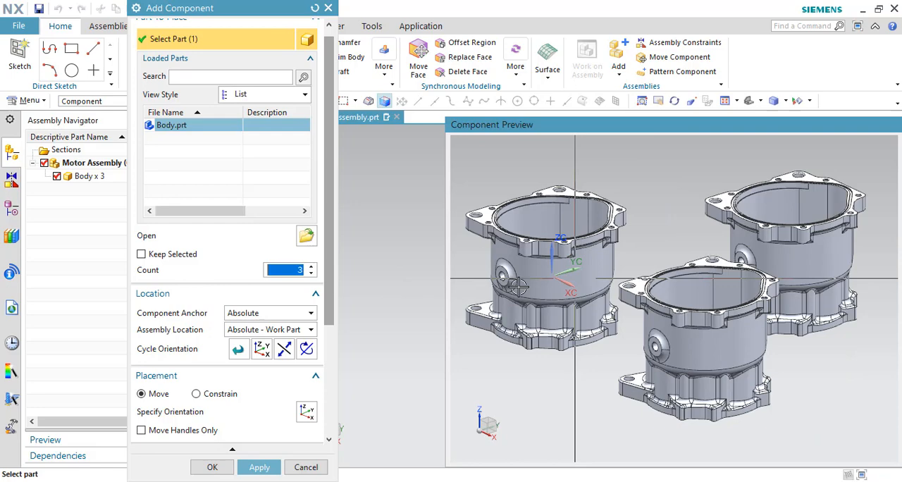
click(311, 274)
click(311, 274)
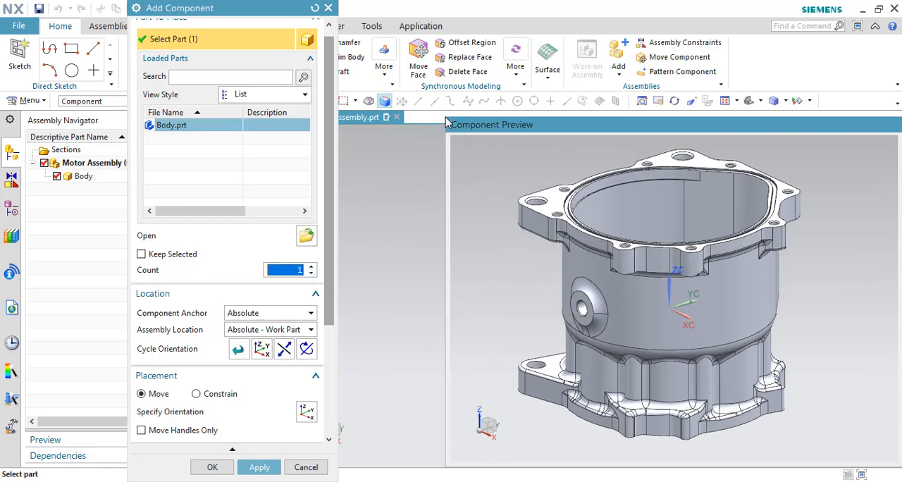
drag(453, 127, 670, 341)
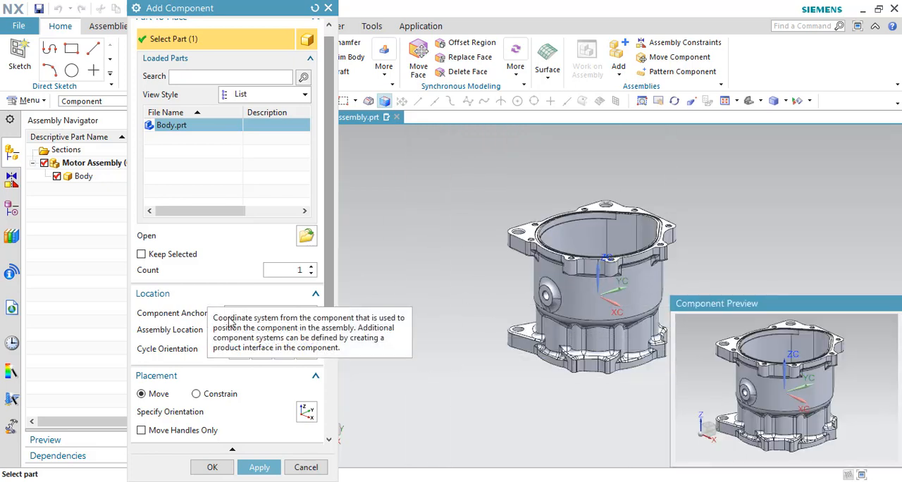
Step: Keep the component anchor at Absolute and try reversing the body's Z direction, returning it to its original orientation
click(260, 317)
click(260, 320)
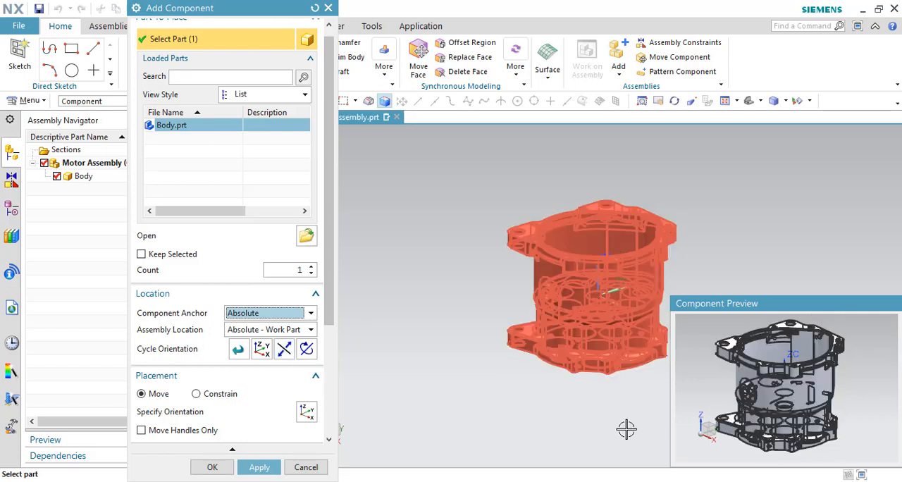
click(288, 354)
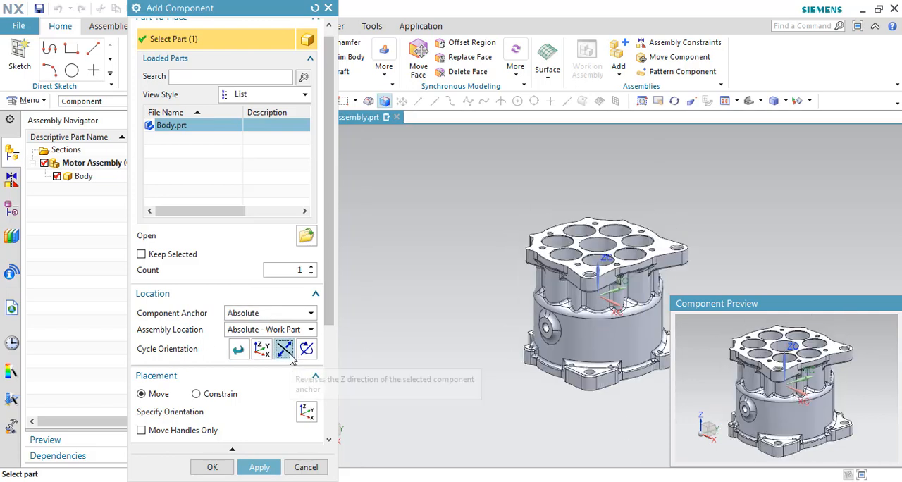
click(292, 357)
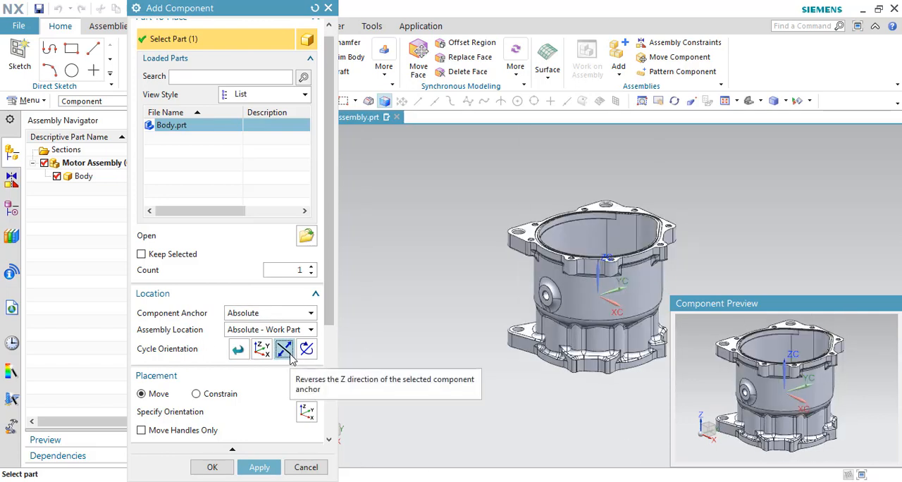
click(292, 357)
click(288, 356)
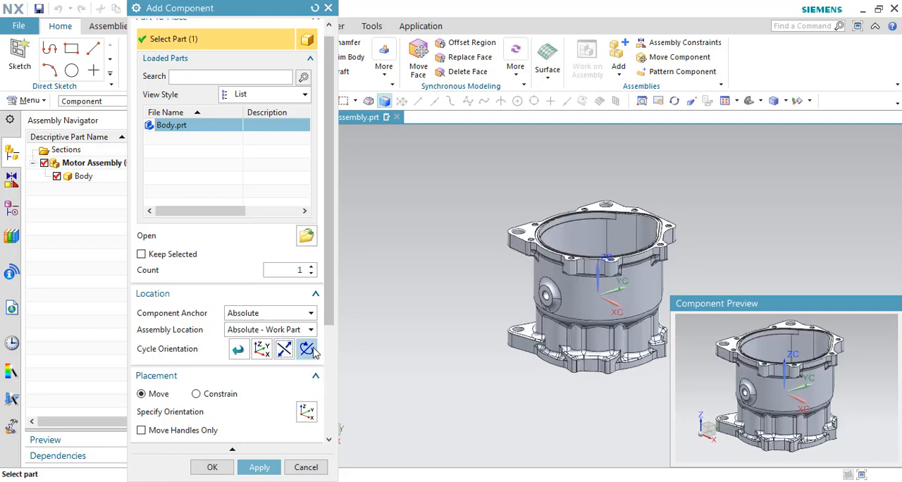
Step: Try rotating the body's orientation about its Z axis through a full turn
click(310, 350)
click(308, 349)
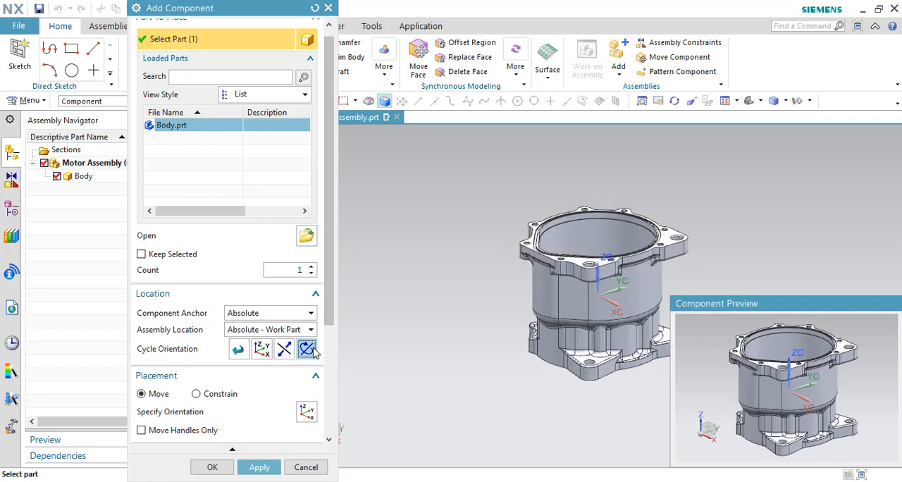
click(311, 350)
click(310, 350)
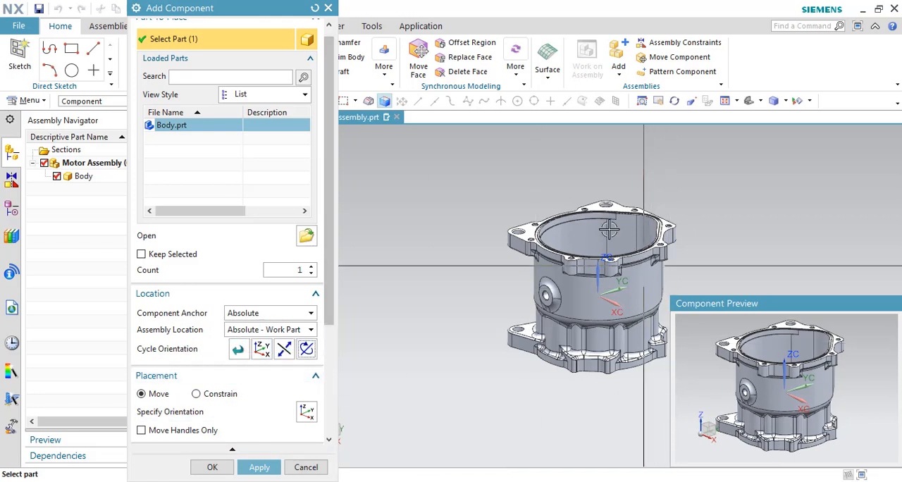
Step: Move the body with the orientation handles to X -5, Y 8.08, Z 13.5
scroll(197, 317, down, 2)
scroll(197, 317, down, 2)
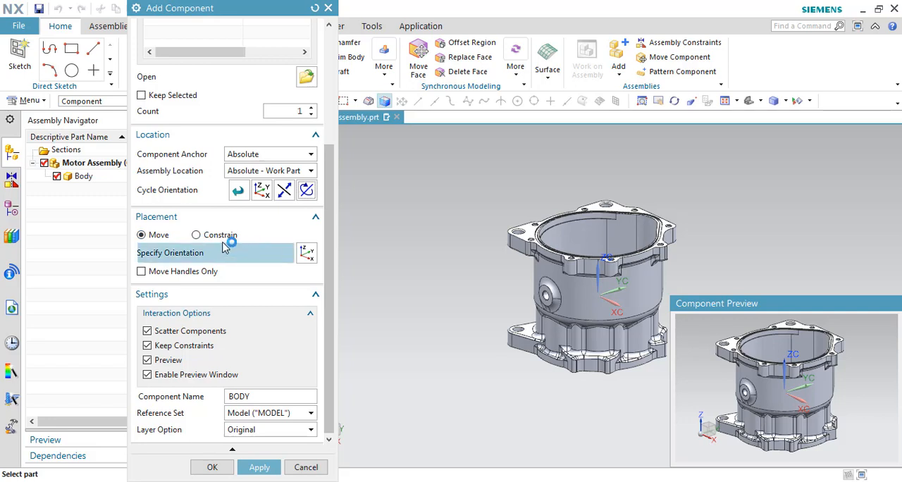
click(162, 241)
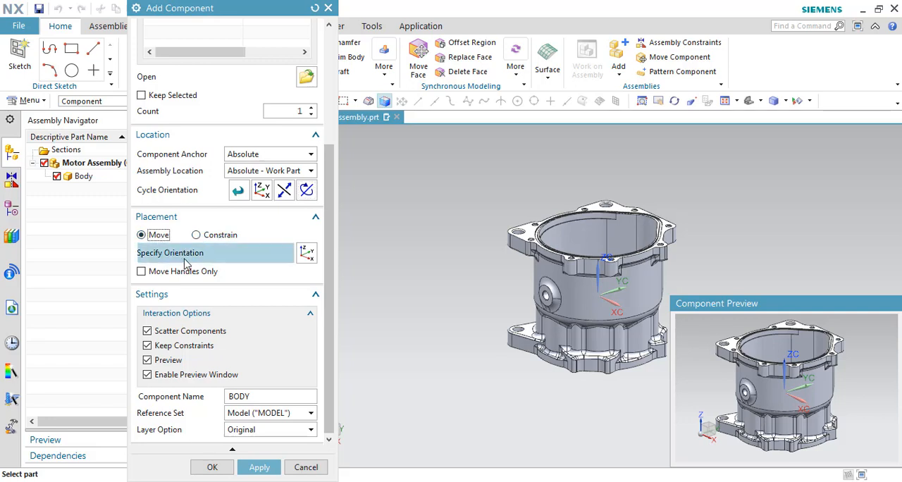
click(187, 258)
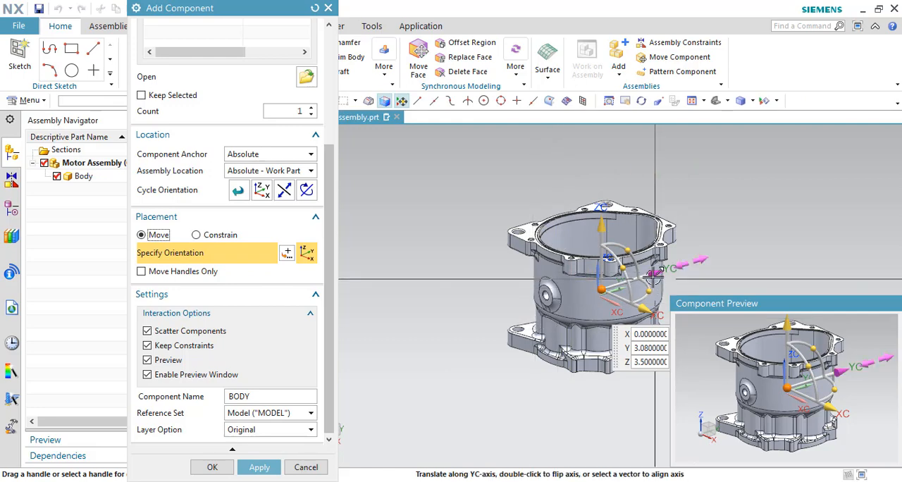
drag(654, 274, 605, 197)
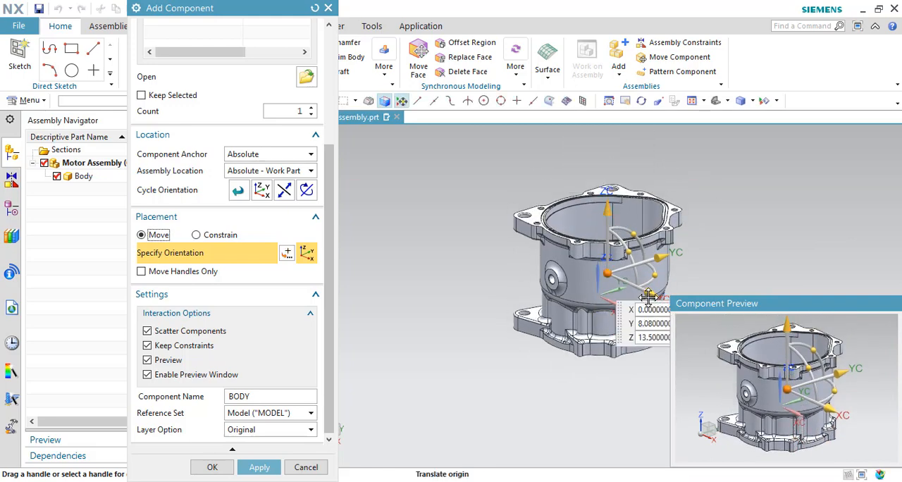
drag(620, 288, 600, 292)
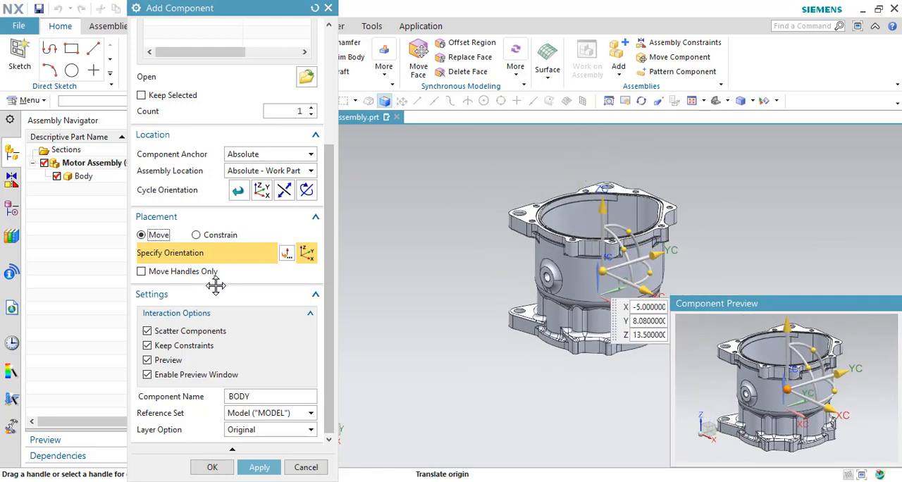
Step: Enable Move Handles Only and shift the handles alone to X -80, Y 8.08, Z 28.5 near the upper flange's corner hole
click(143, 274)
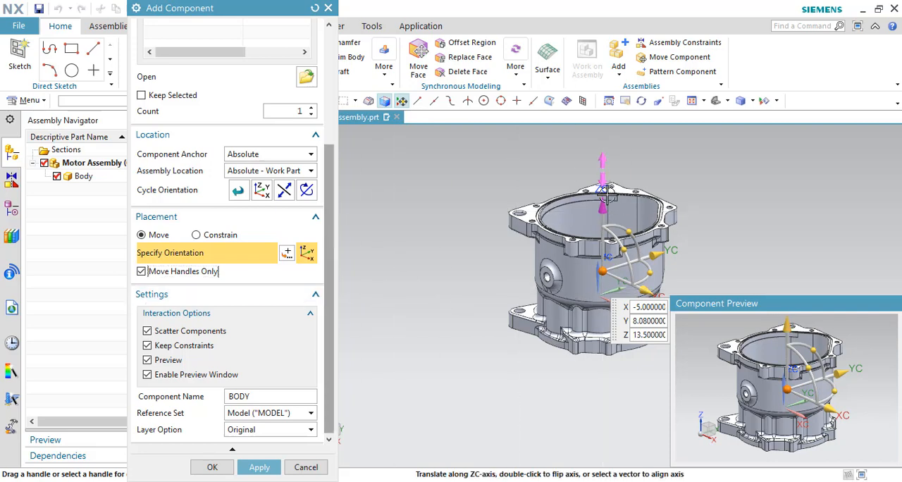
mouse_move(606, 197)
mouse_down()
mouse_move(608, 220)
mouse_move(607, 185)
mouse_up()
drag(643, 267, 562, 249)
scroll(525, 201, up, 3)
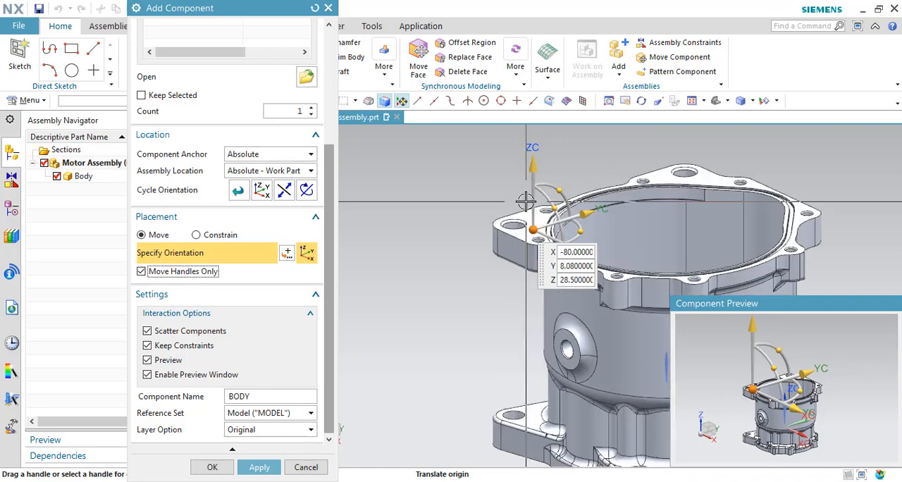
scroll(527, 205, up, 2)
scroll(527, 203, down, 4)
scroll(525, 219, up, 4)
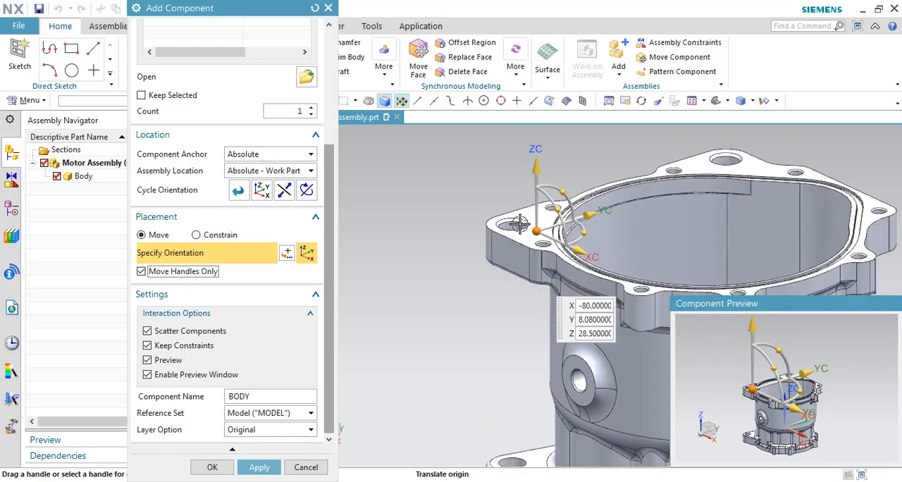
scroll(502, 184, down, 2)
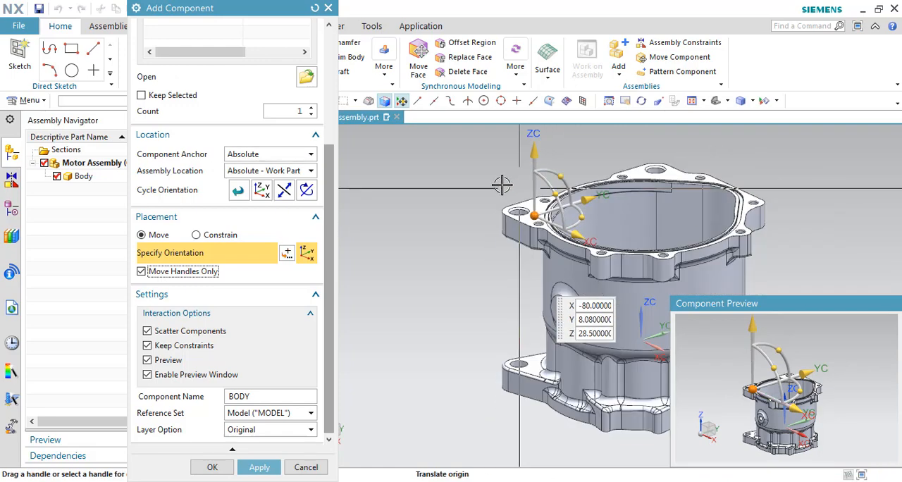
scroll(502, 184, down, 2)
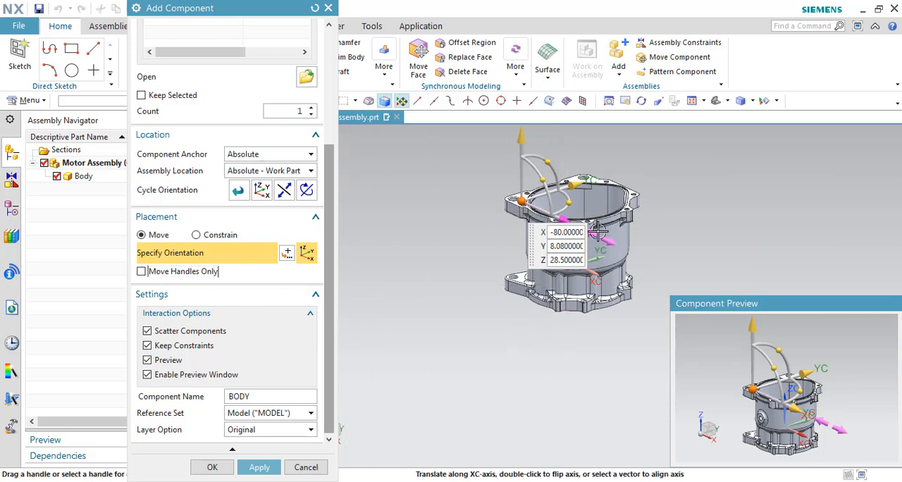
Step: Disable Move Handles Only and move the body along the X axis until the handle origin is at X -5
drag(576, 232, 629, 261)
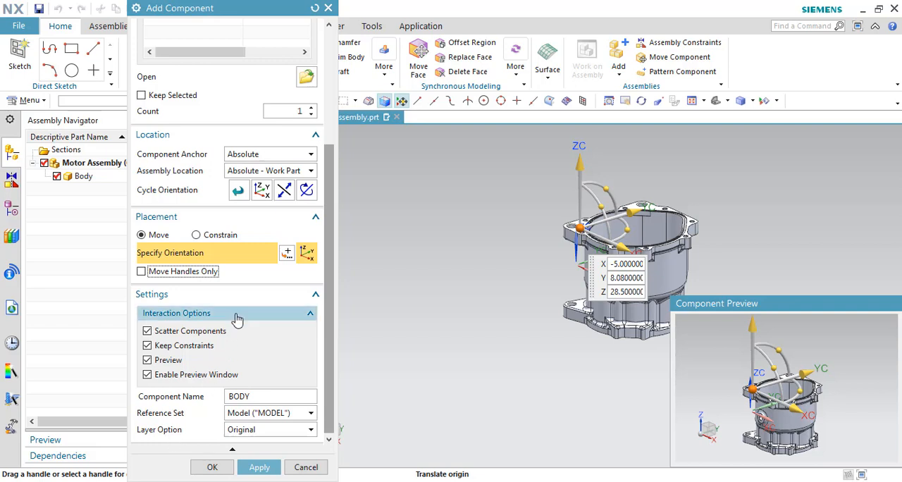
scroll(236, 319, up, 3)
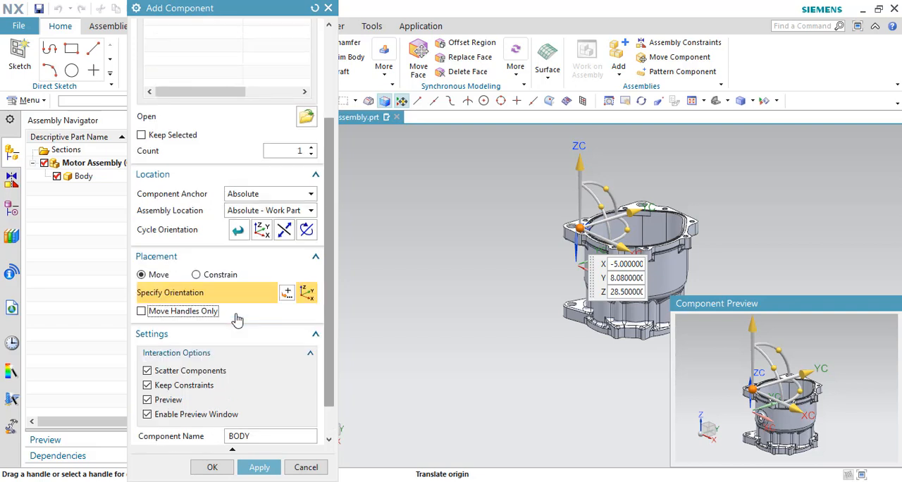
scroll(238, 319, down, 3)
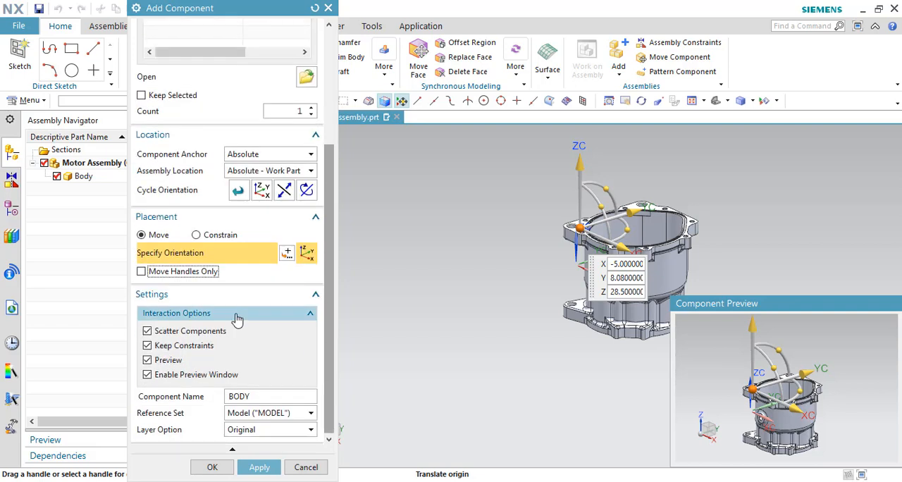
Step: Apply the body placement without a Fix constraint, and suppress that question for future components
click(259, 468)
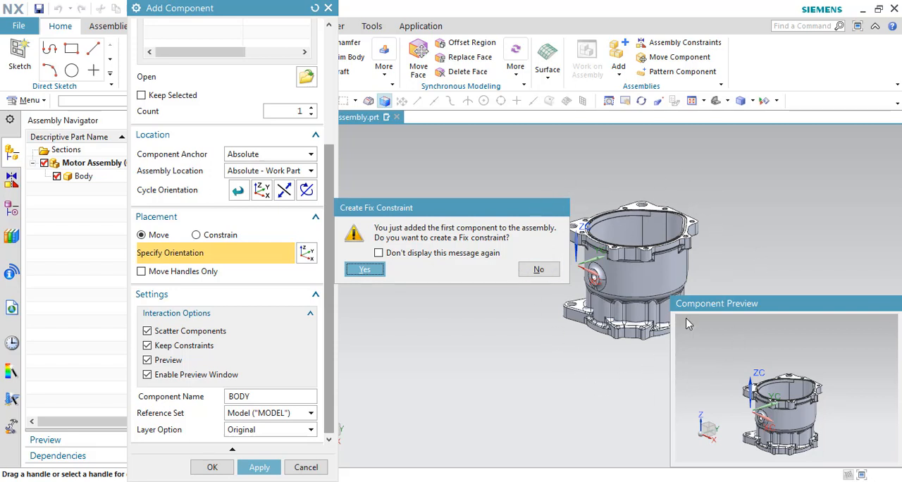
click(432, 255)
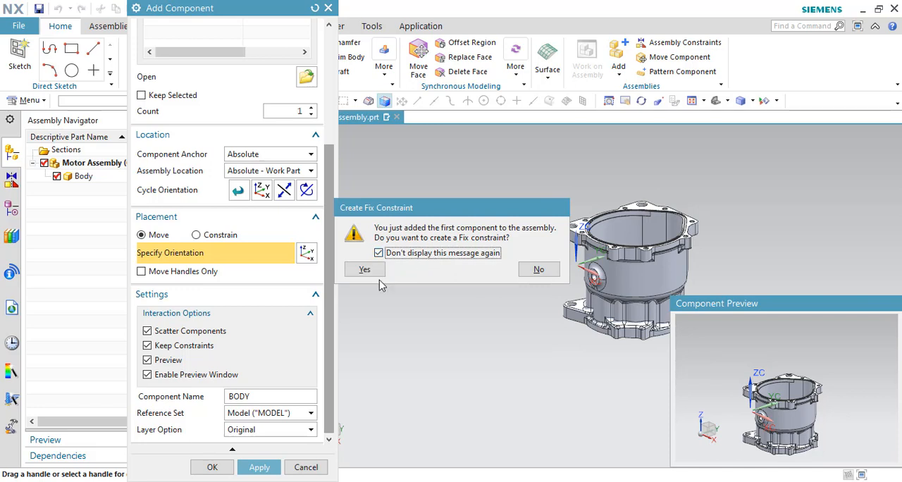
click(536, 272)
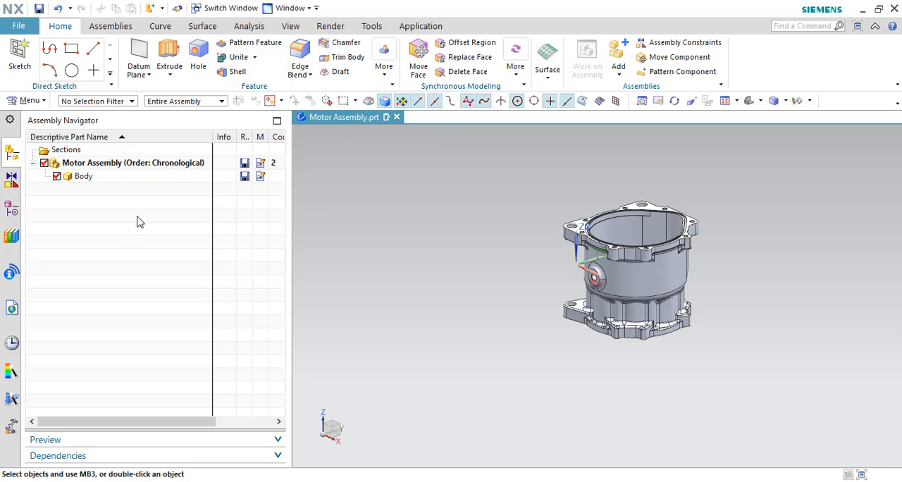
Step: Look over the Assemblies tools, hide their set from the ribbon and show it again
click(112, 28)
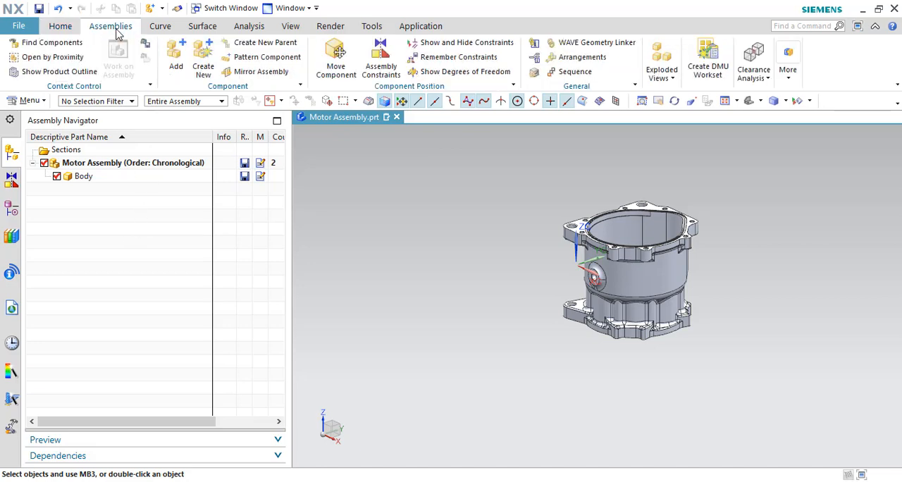
click(60, 27)
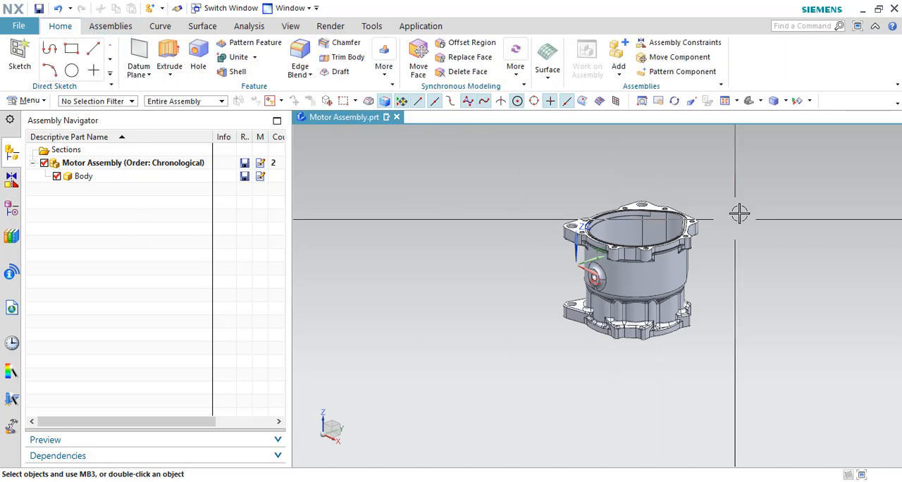
right_click(826, 66)
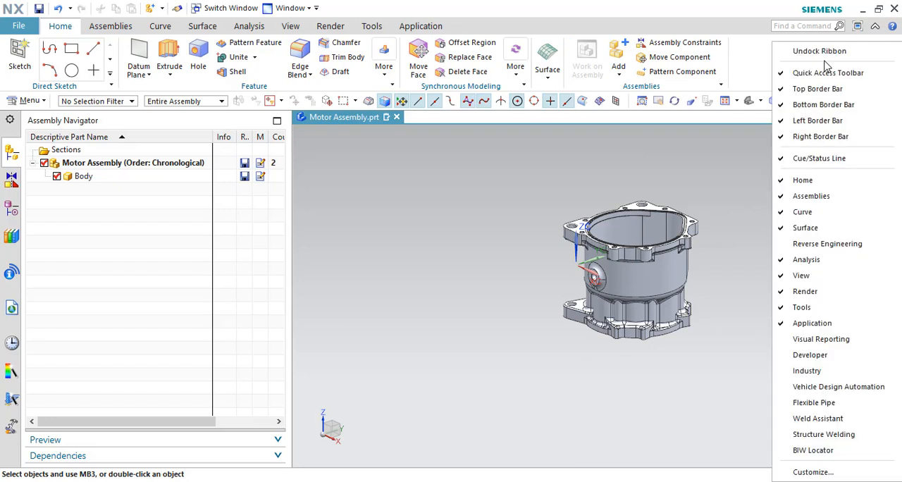
click(798, 197)
right_click(789, 67)
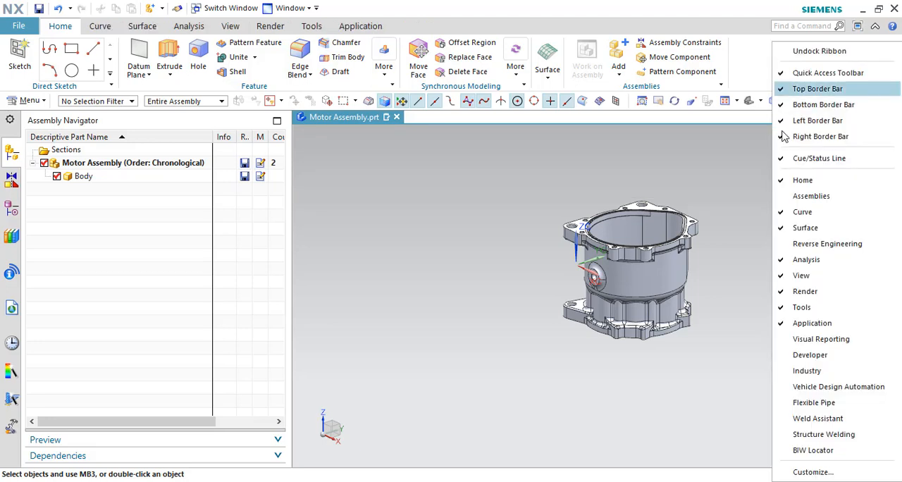
click(784, 198)
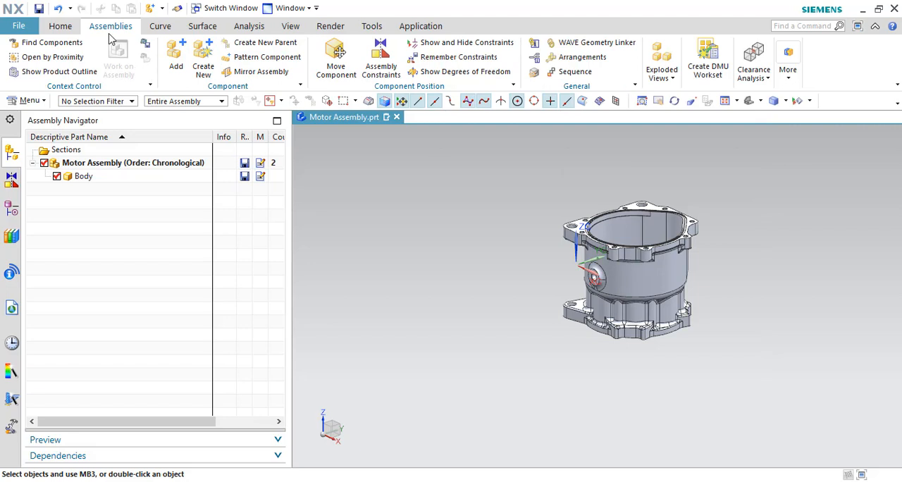
Step: Start adding components and load Body.prt, Bolt.prt and Cover.prt together from the TD folder
click(176, 60)
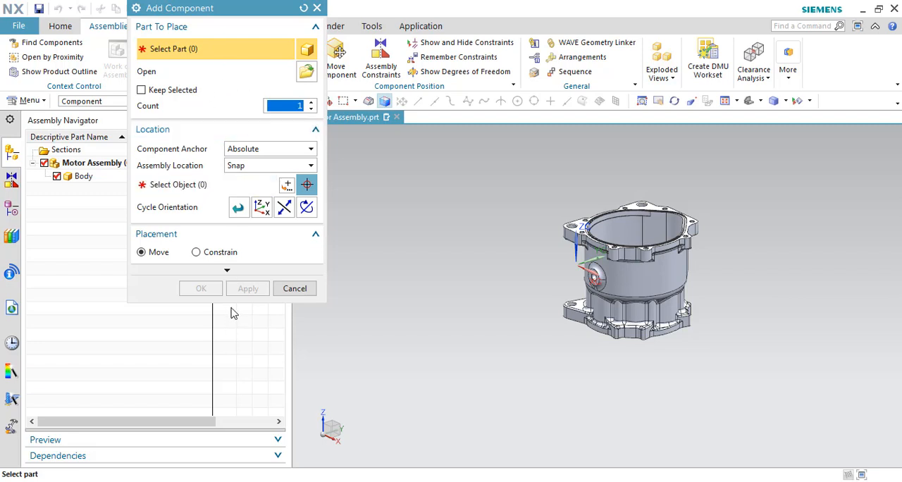
drag(236, 301, 227, 427)
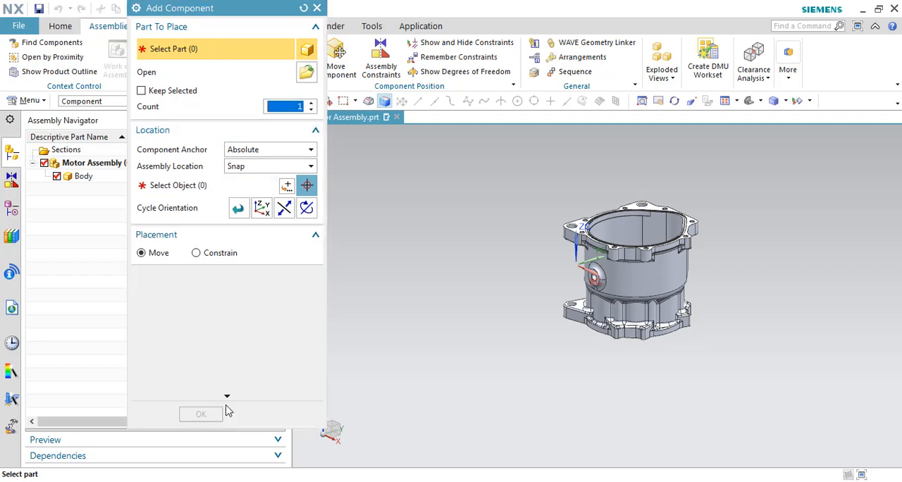
click(310, 78)
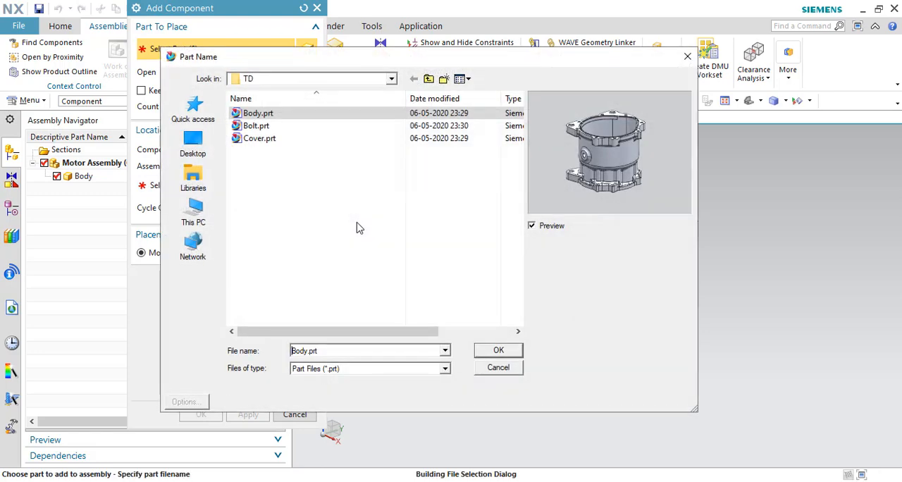
drag(375, 203, 310, 102)
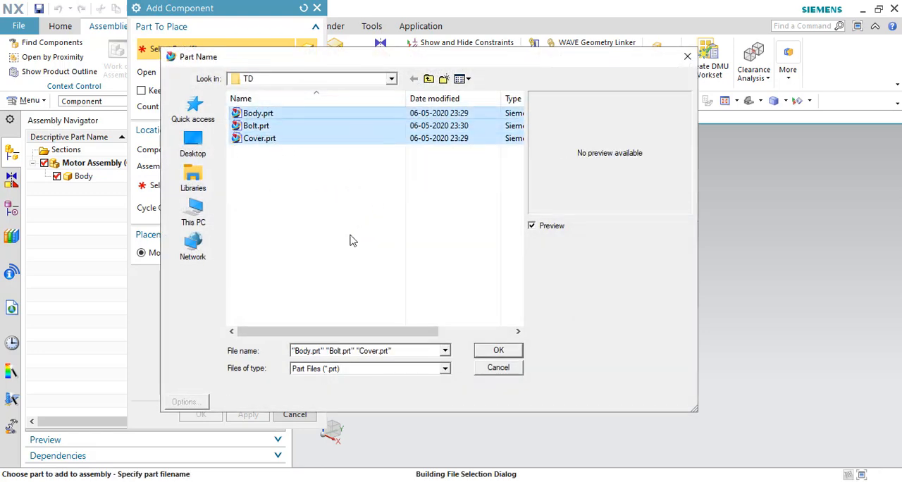
click(499, 351)
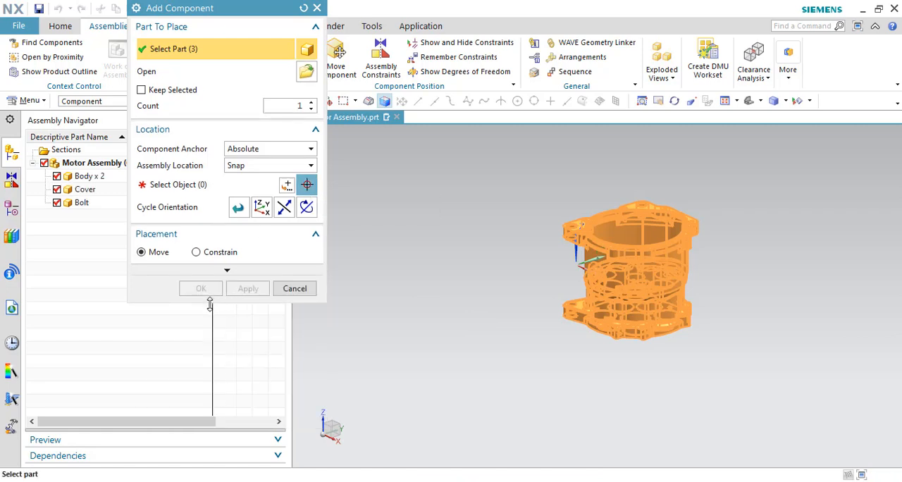
Step: Show the full set of Add Component options and enable the preview window in the interaction options
drag(215, 301, 212, 426)
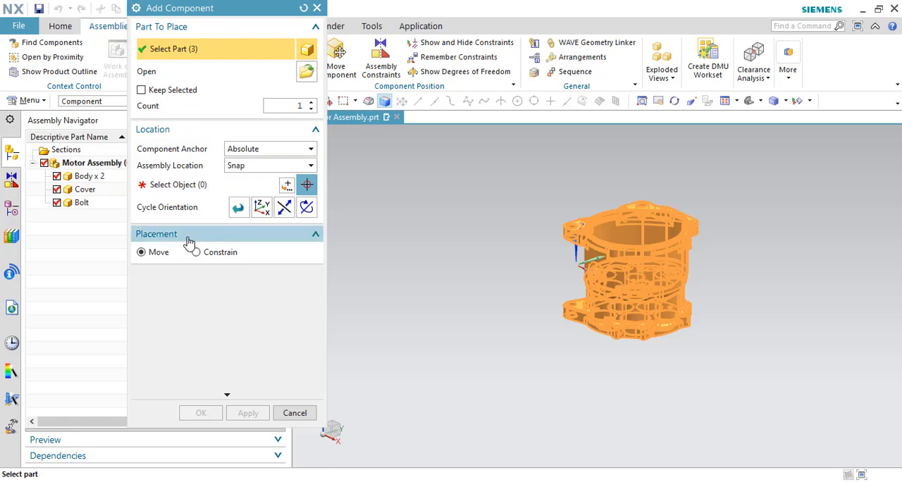
click(230, 395)
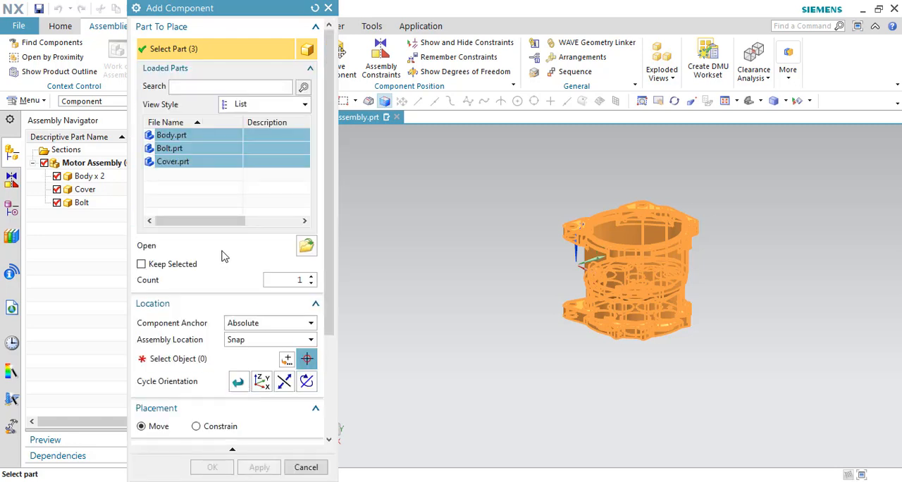
scroll(223, 256, down, 5)
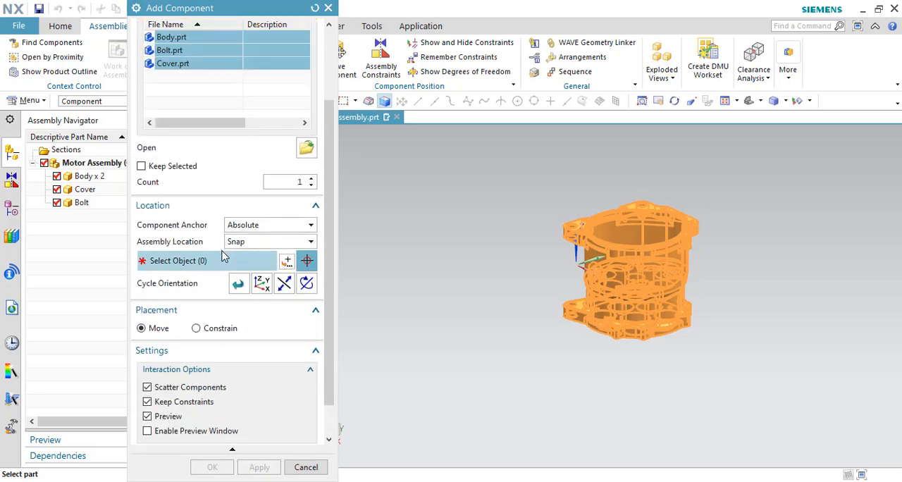
scroll(223, 255, up, 3)
scroll(187, 389, down, 3)
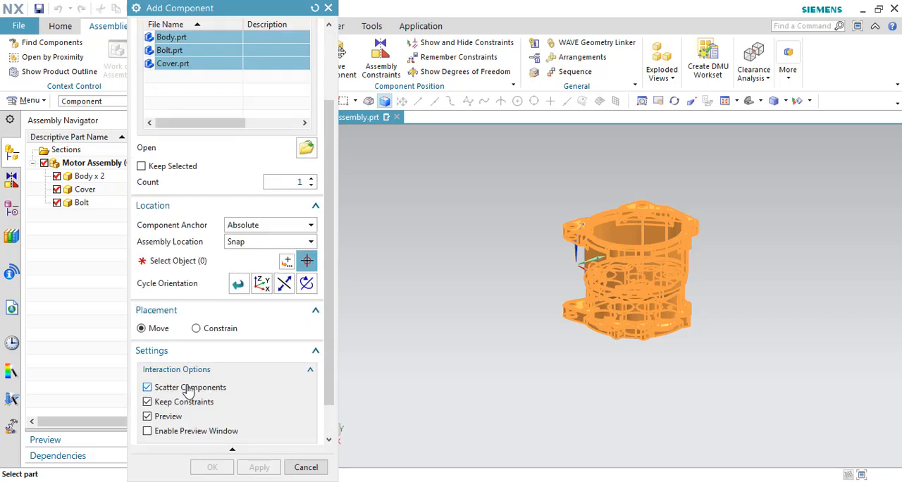
scroll(184, 387, down, 1)
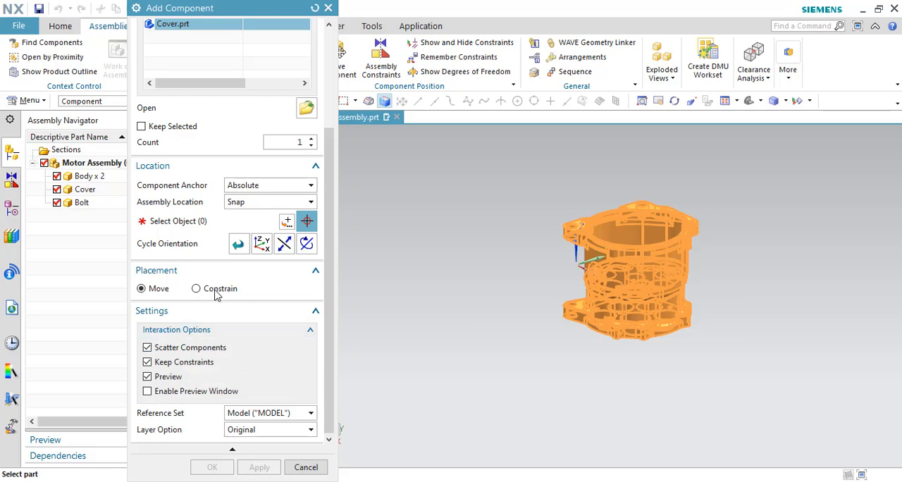
scroll(216, 295, up, 5)
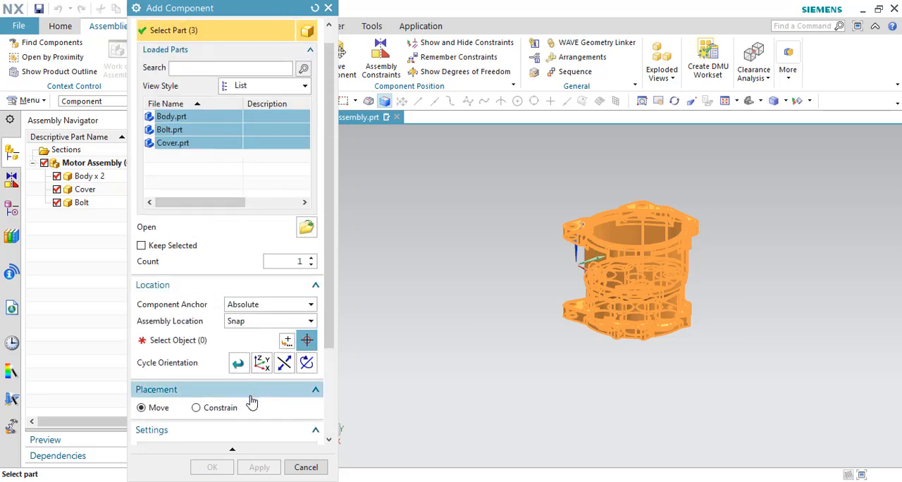
scroll(250, 401, down, 3)
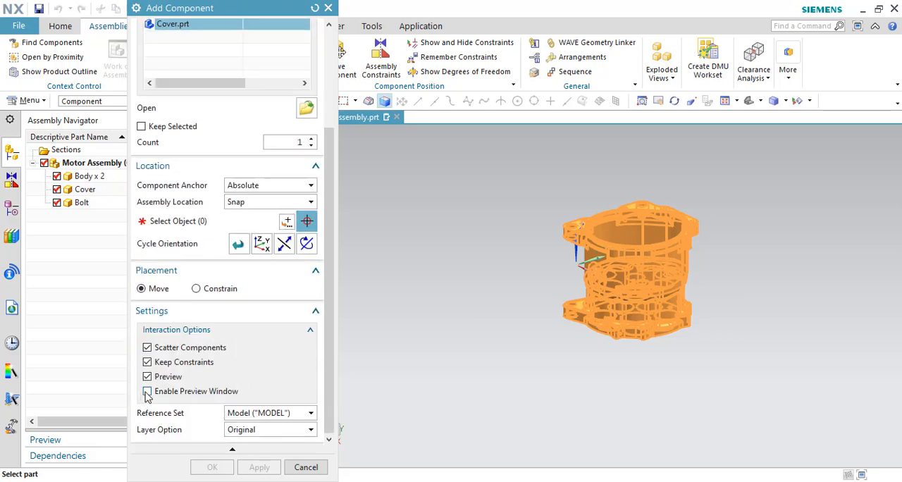
click(146, 392)
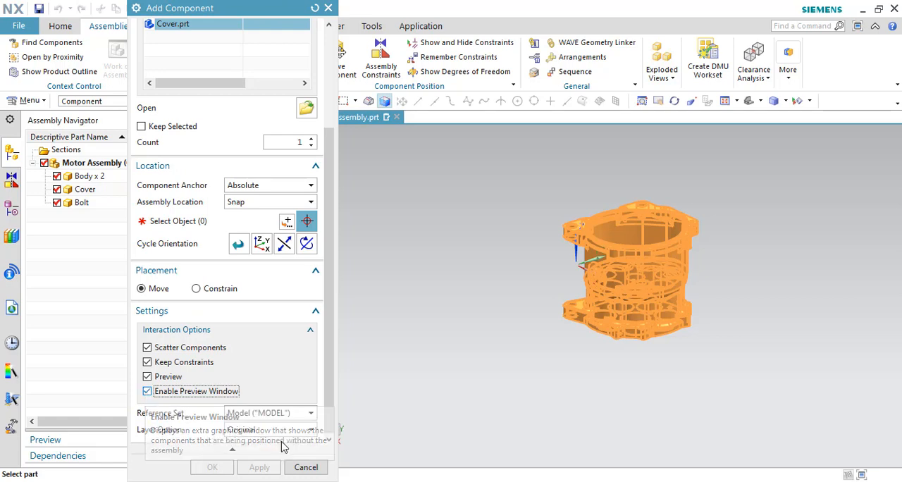
scroll(198, 366, up, 2)
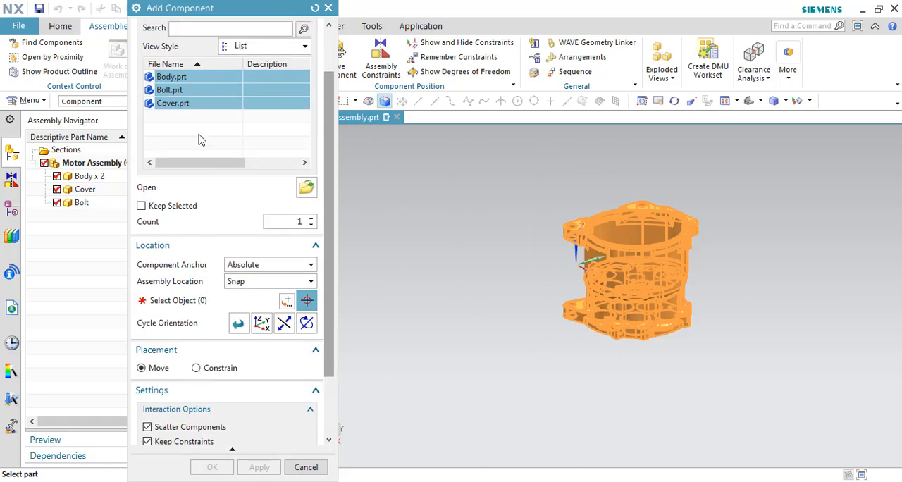
Step: Set the assembly location to Absolute - Work Part and reposition the component preview window
click(262, 281)
click(261, 305)
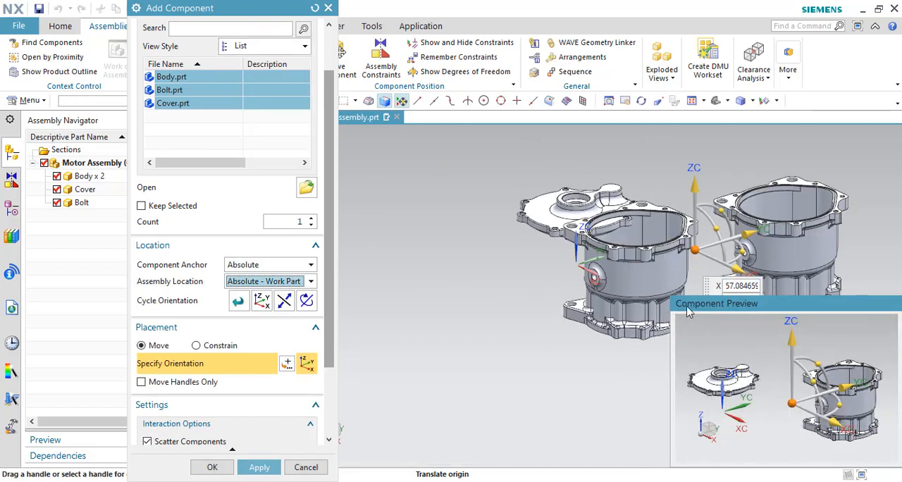
drag(671, 308, 632, 314)
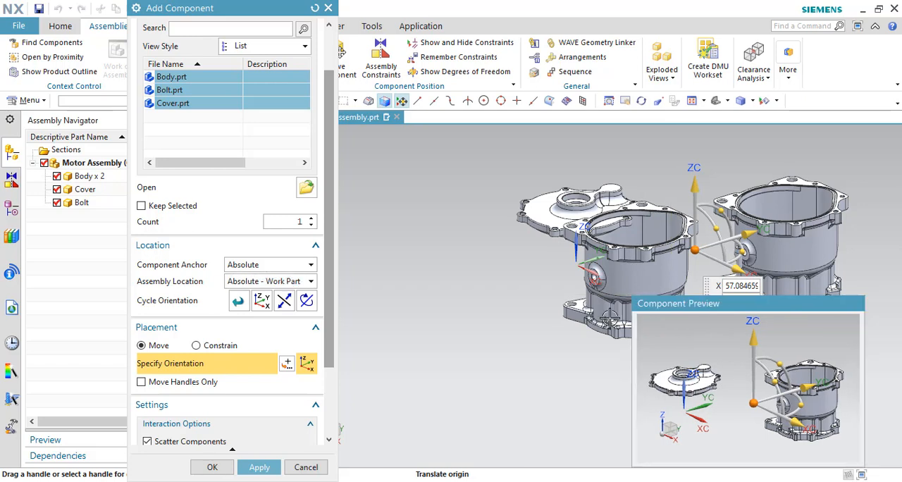
Step: Try the placement with Scatter Components off, moving the parts to about Y -82.5, and turn scattering back on
scroll(181, 322, down, 3)
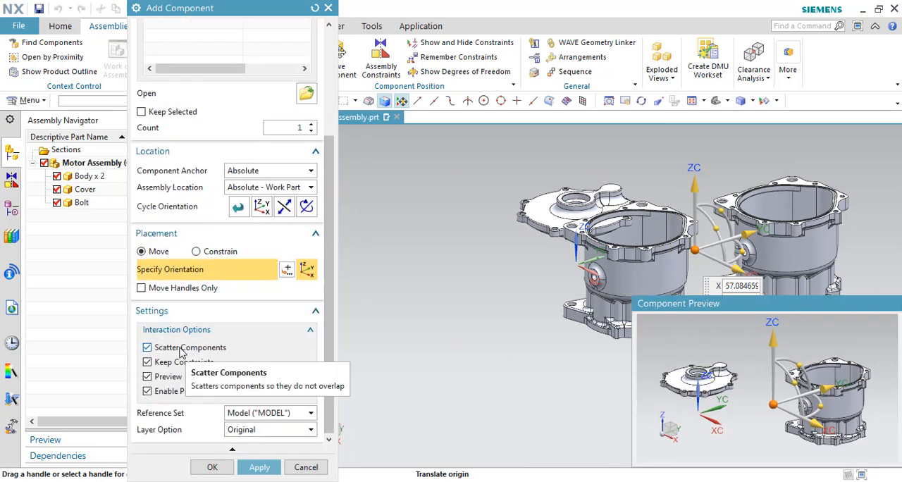
click(181, 348)
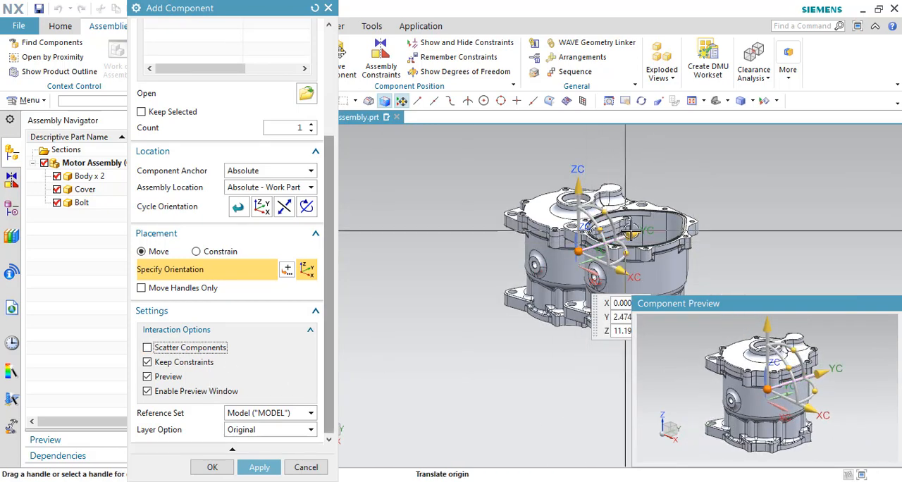
drag(629, 231, 552, 287)
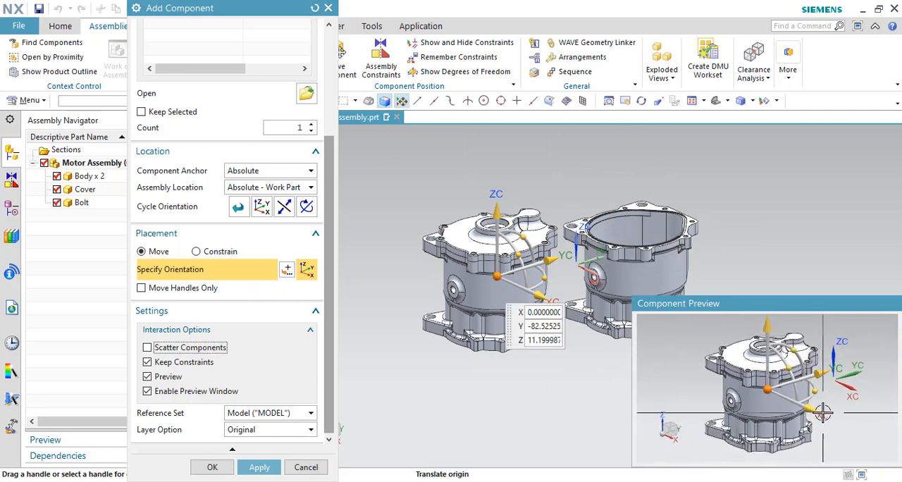
scroll(219, 120, up, 3)
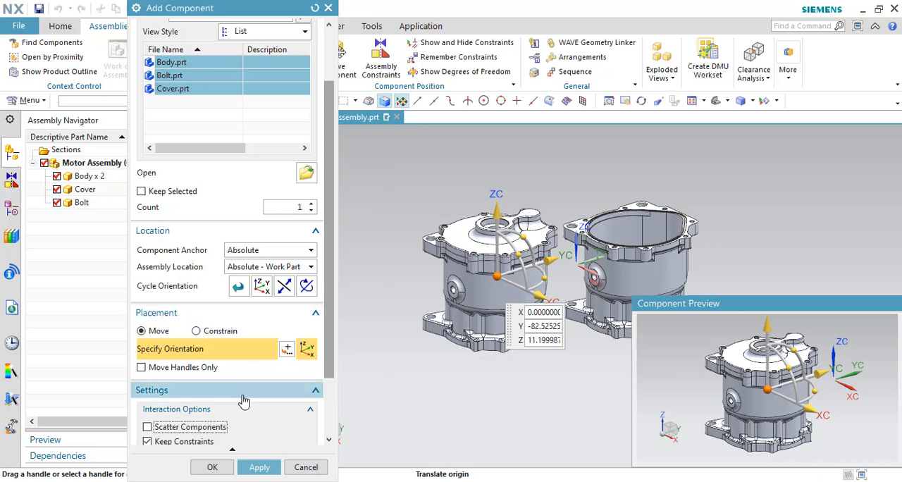
scroll(243, 398, down, 3)
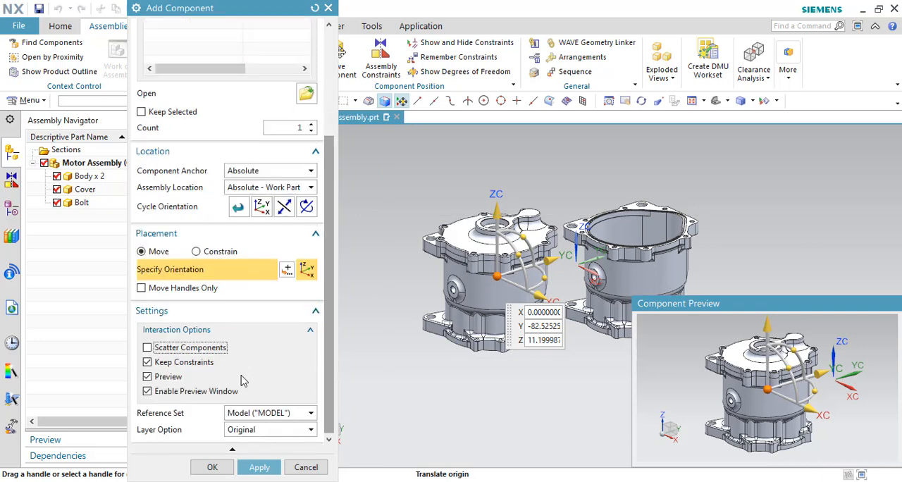
click(175, 352)
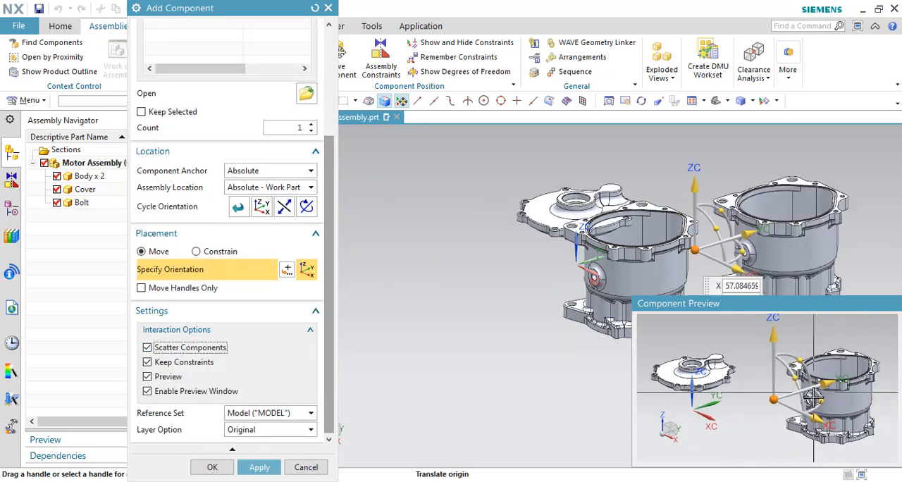
Step: Enable Keep Selected for the three parts and apply the scattered placement while keeping Add Component open
scroll(143, 109, up, 4)
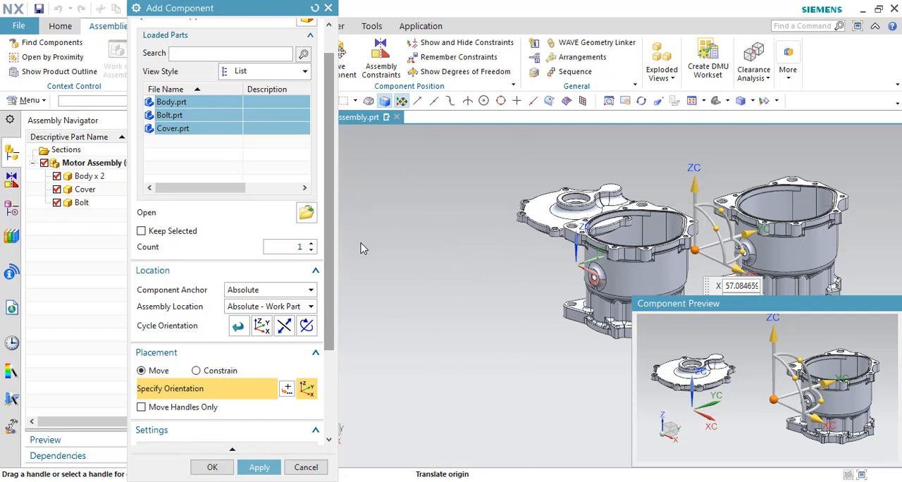
scroll(208, 288, down, 2)
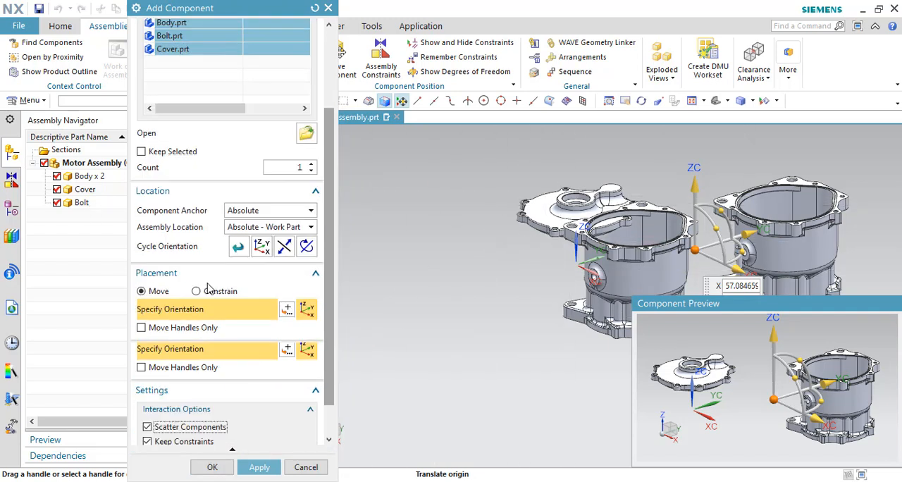
scroll(208, 288, down, 1)
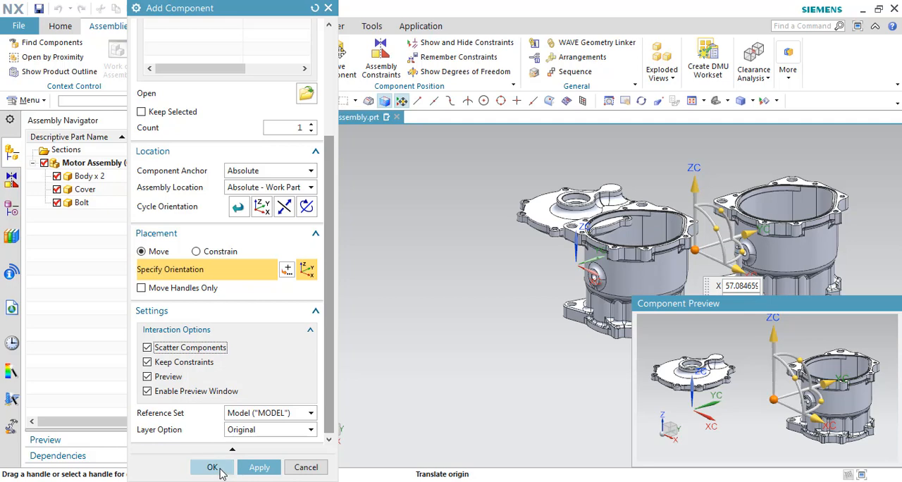
scroll(241, 264, up, 3)
scroll(242, 211, down, 3)
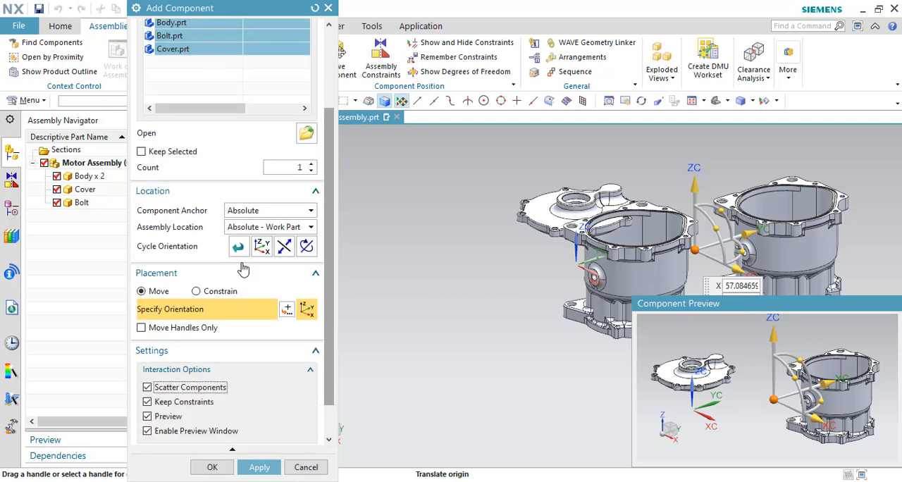
scroll(242, 268, up, 2)
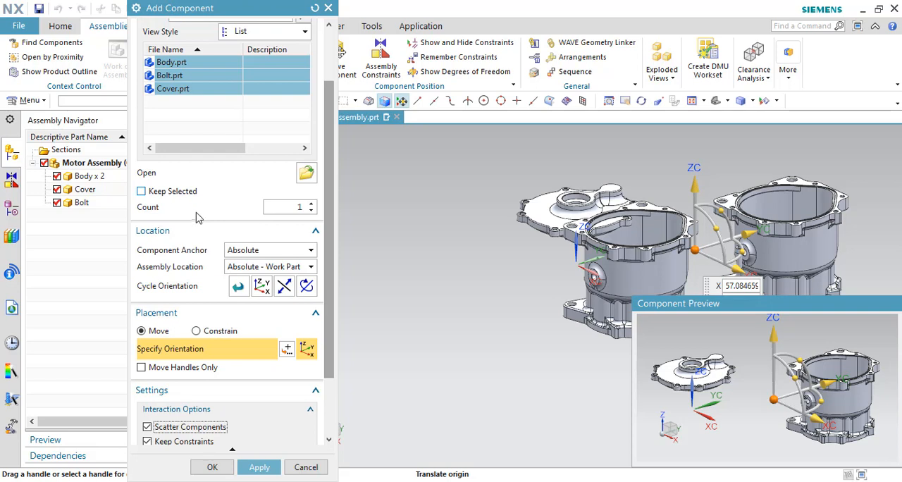
scroll(197, 215, up, 2)
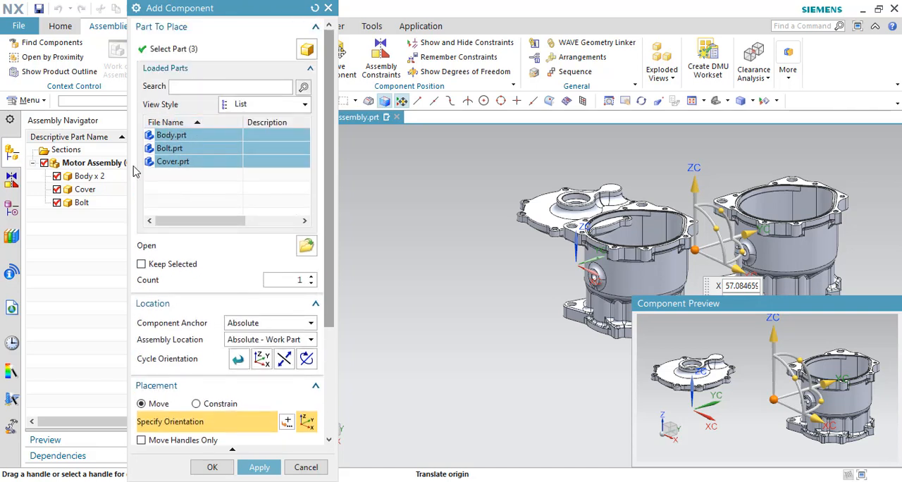
scroll(203, 242, down, 5)
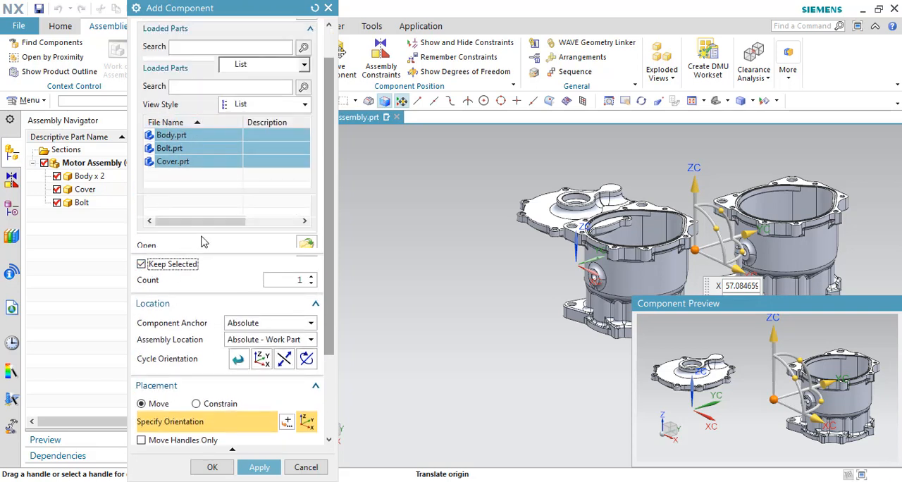
click(258, 468)
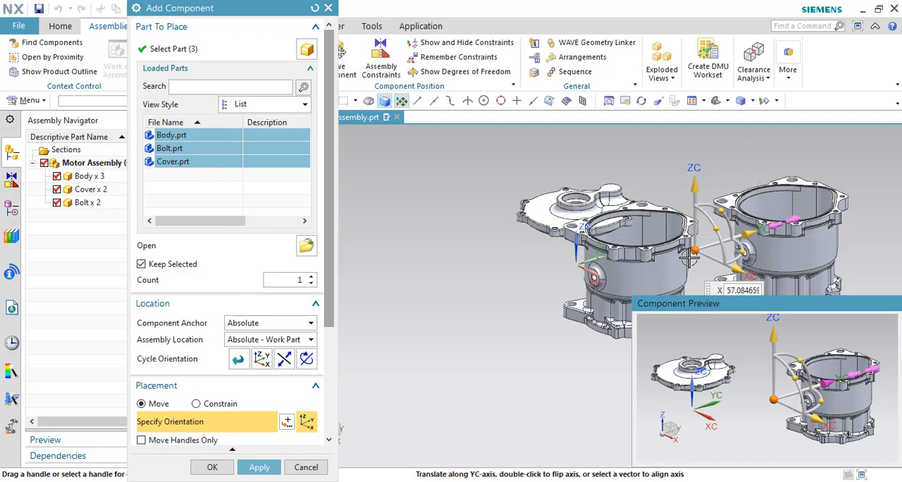
Step: Move the second set of parts to about X -52.9, Y -67.5 and finish adding components
drag(746, 236, 604, 277)
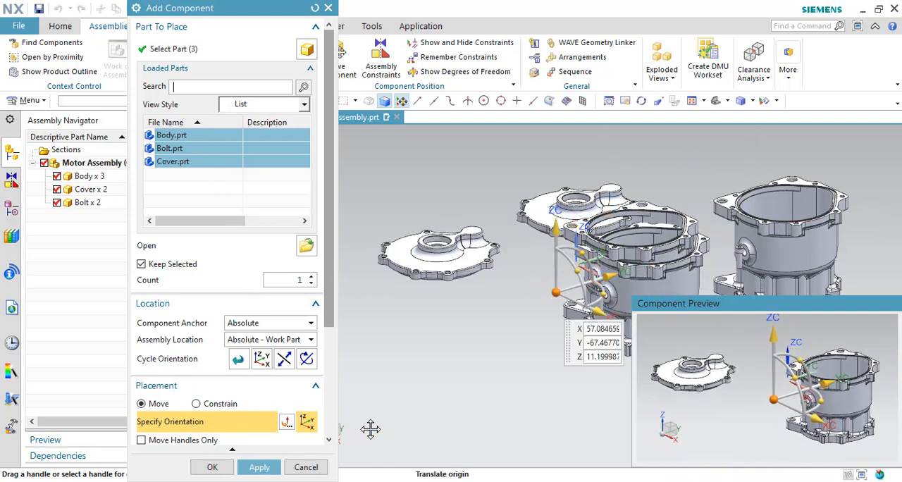
drag(603, 315, 506, 283)
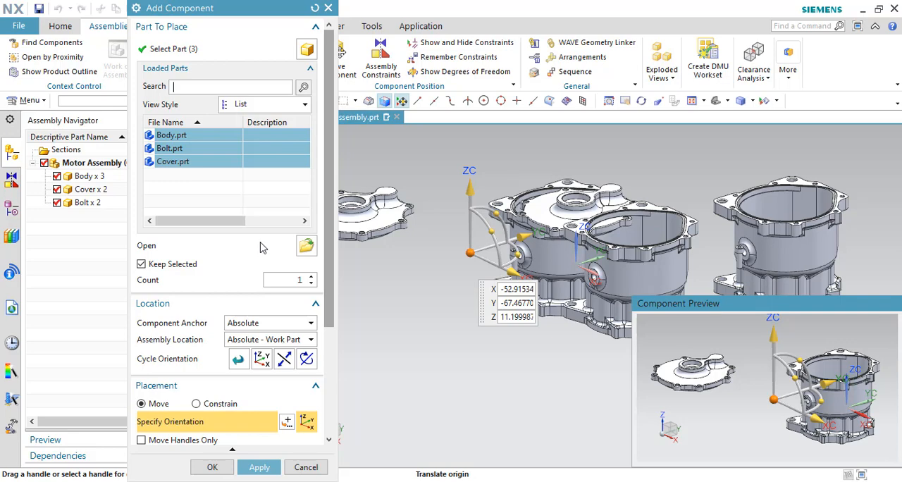
scroll(260, 247, down, 3)
scroll(212, 195, up, 2)
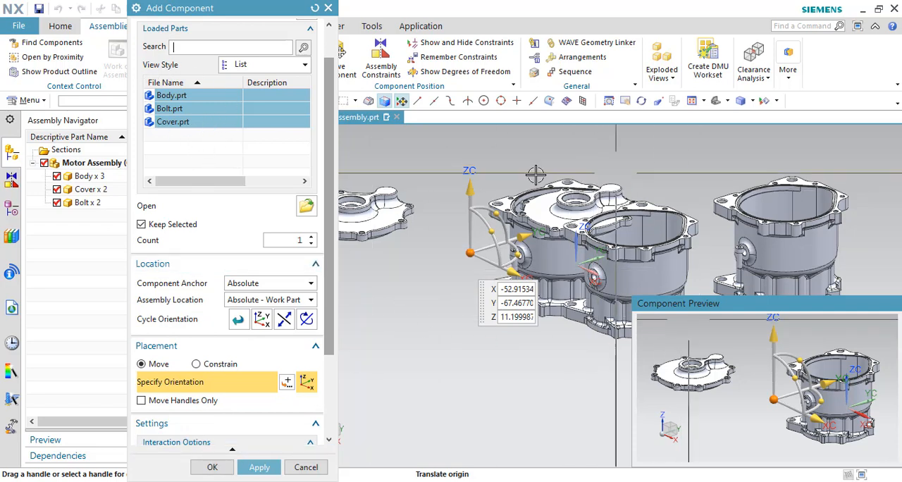
click(213, 469)
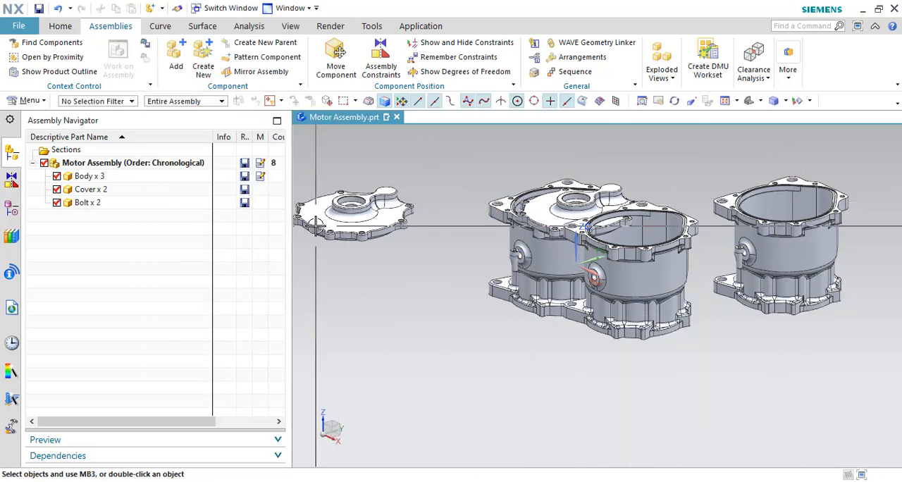
key(ctrl+f)
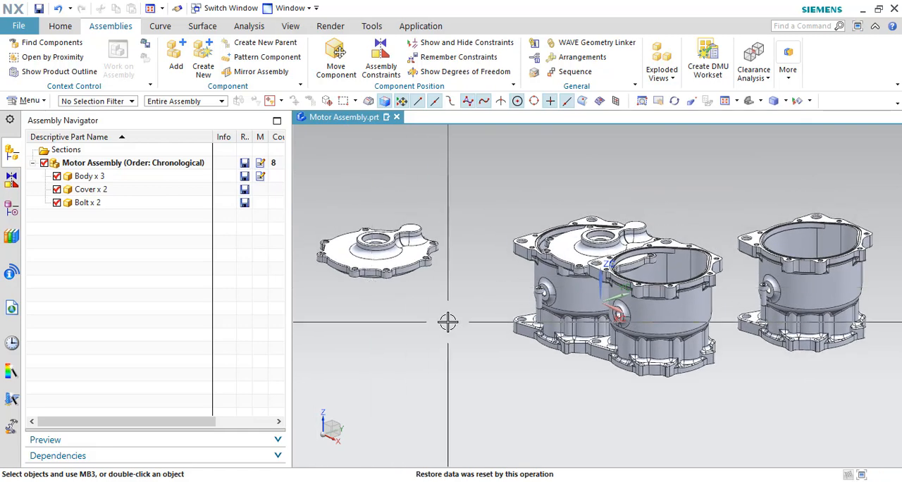